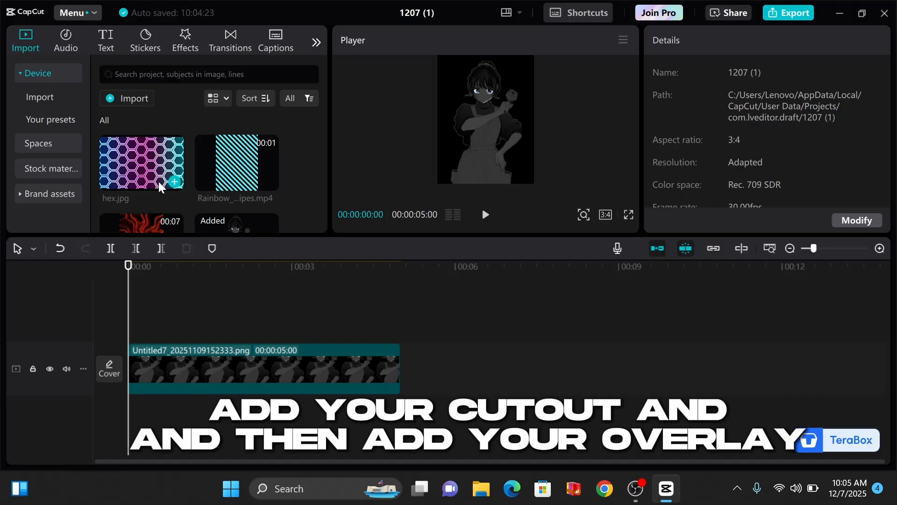
- Place hex.jpg on a track above the cutout at the timeline start and enlarge it to 217% to fill the frame
left_click_drag(173, 169, 105, 336)
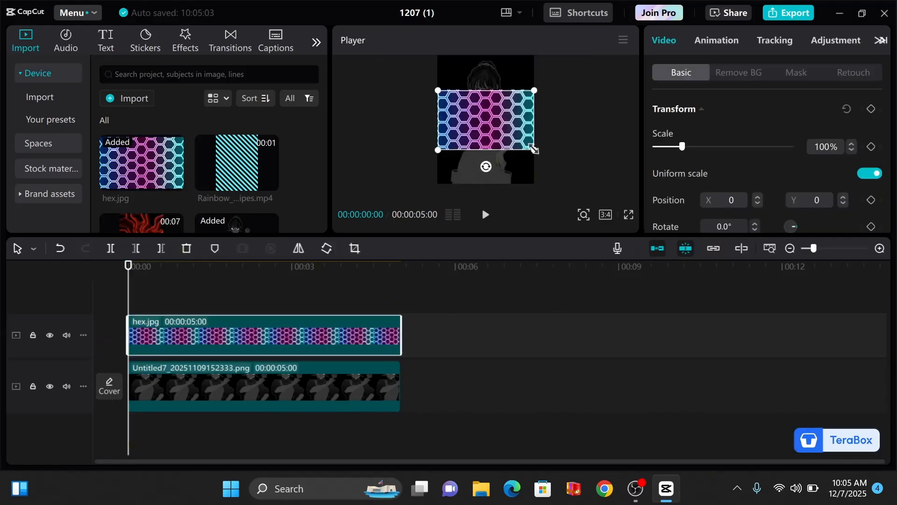
left_click_drag(534, 149, 602, 204)
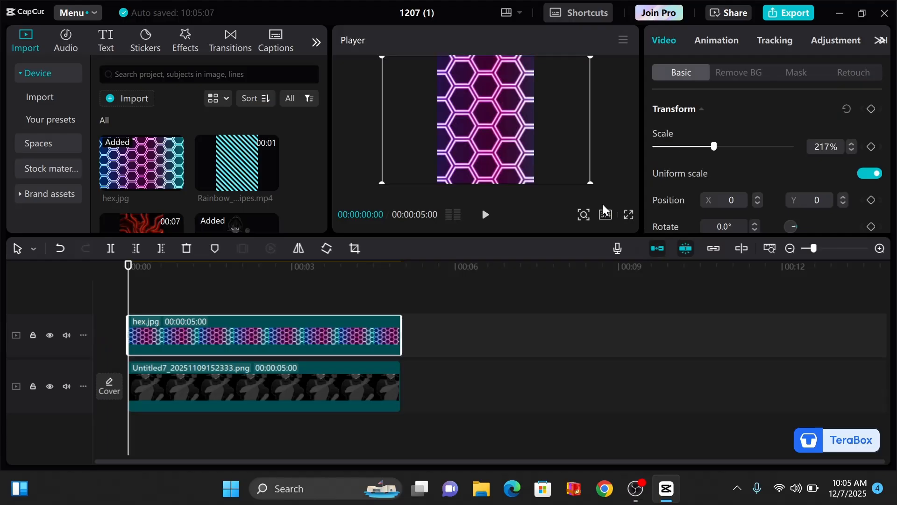
- Keyframe the hex overlay's rotation from 0° at its start to 360° at its end, and preview the spin
scroll(767, 209, "down", 1)
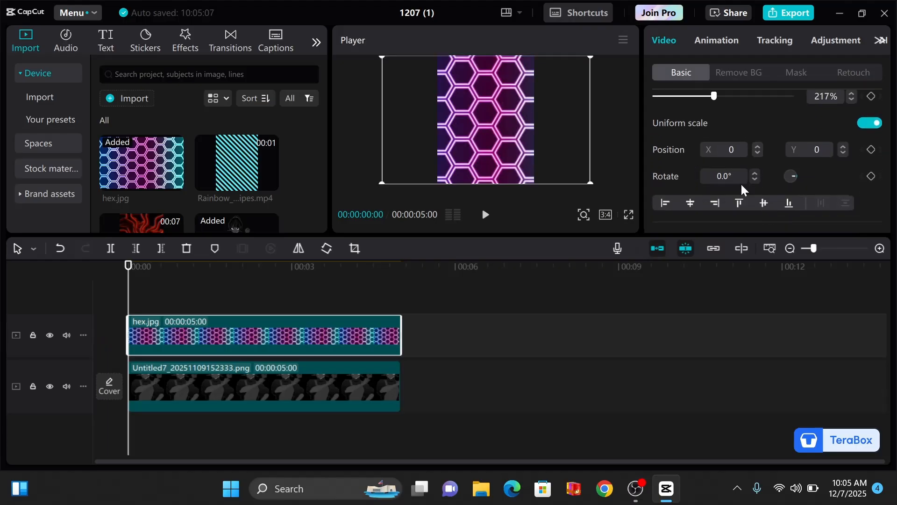
left_click(872, 177)
key("Down")
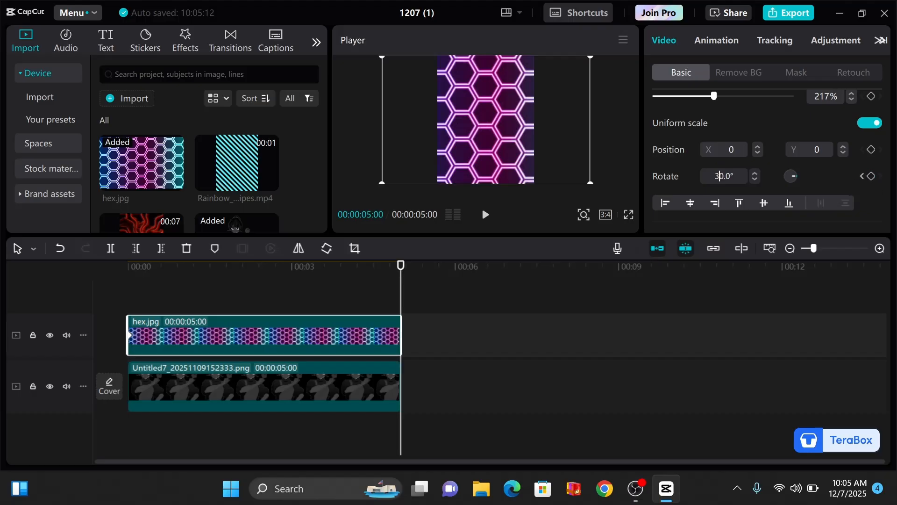
key("Return")
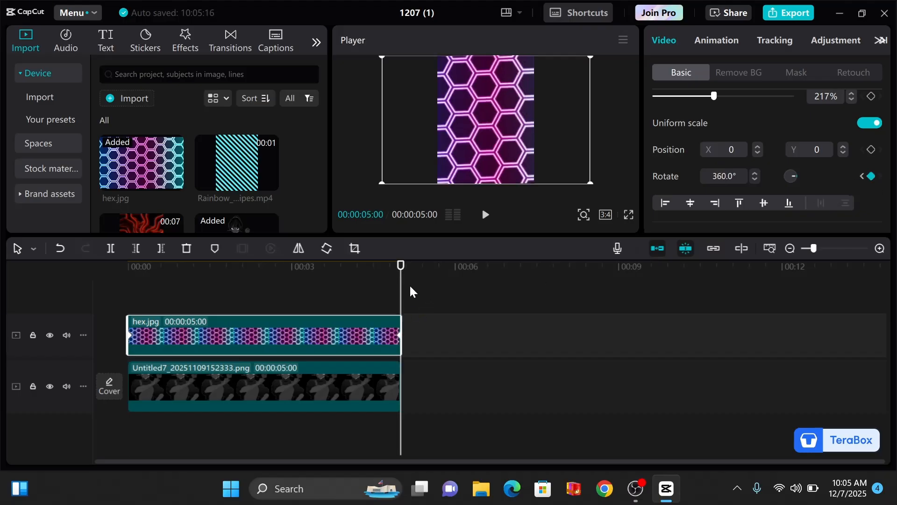
key("space")
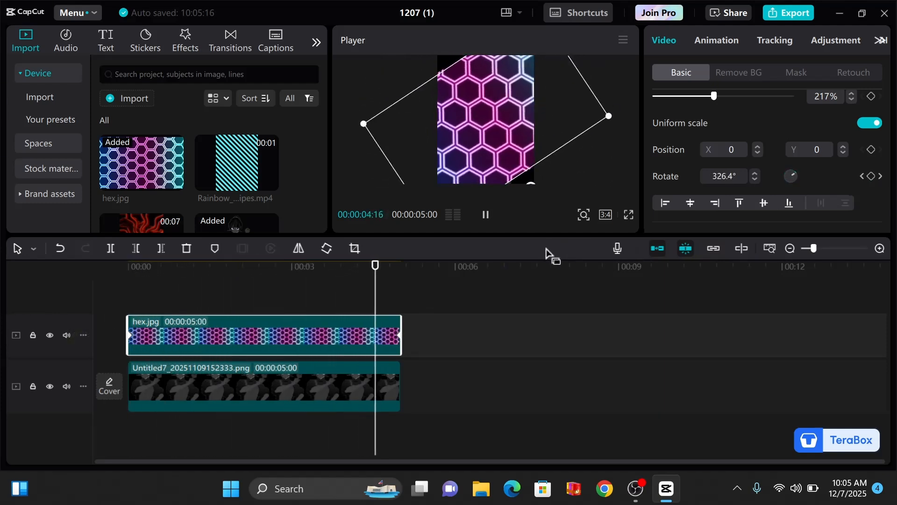
- Set the hex overlay's blend mode to Overlay and play back the result briefly
scroll(789, 166, "down", 5)
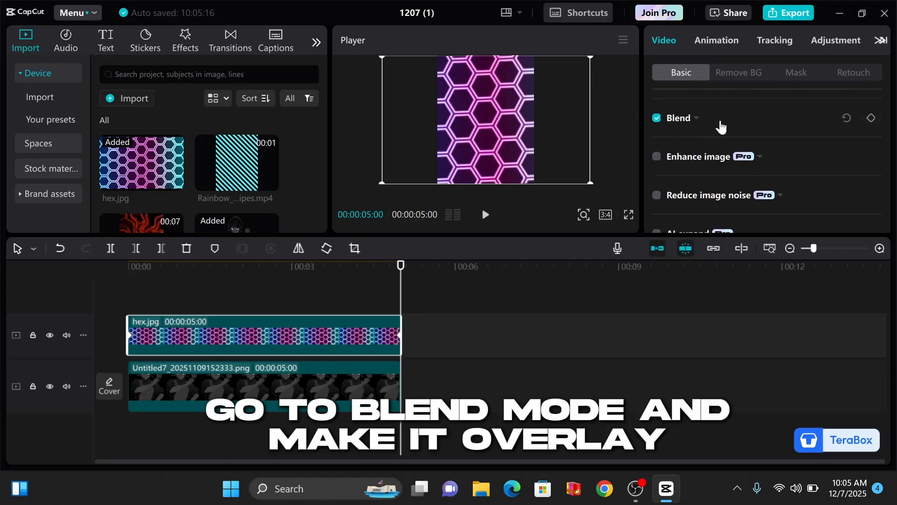
left_click(696, 119)
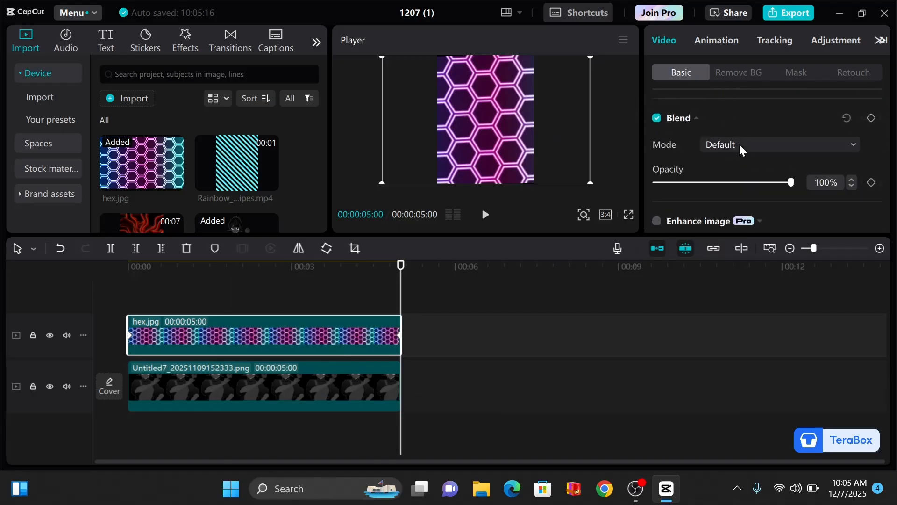
left_click(738, 143)
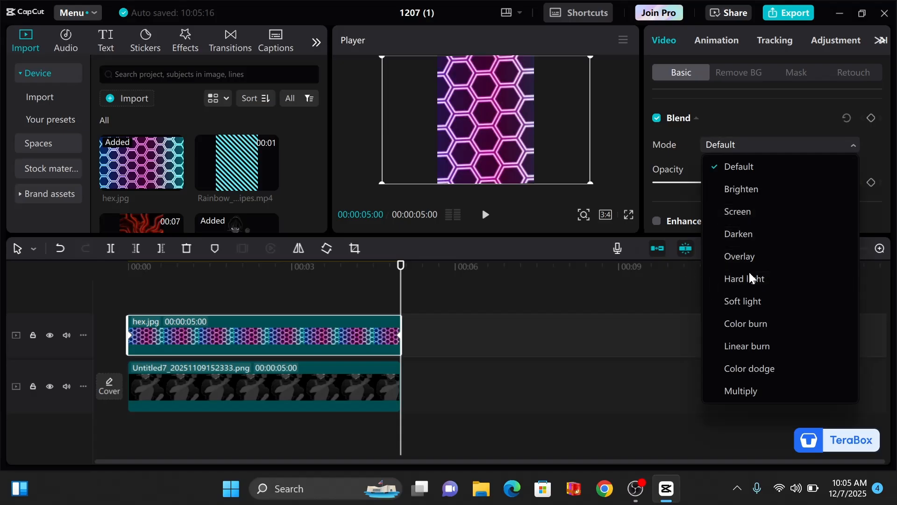
left_click(746, 257)
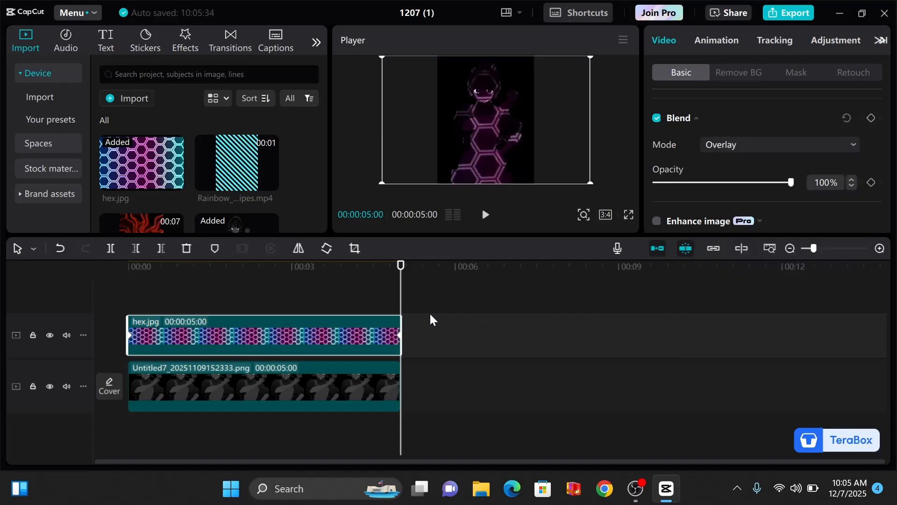
key("space")
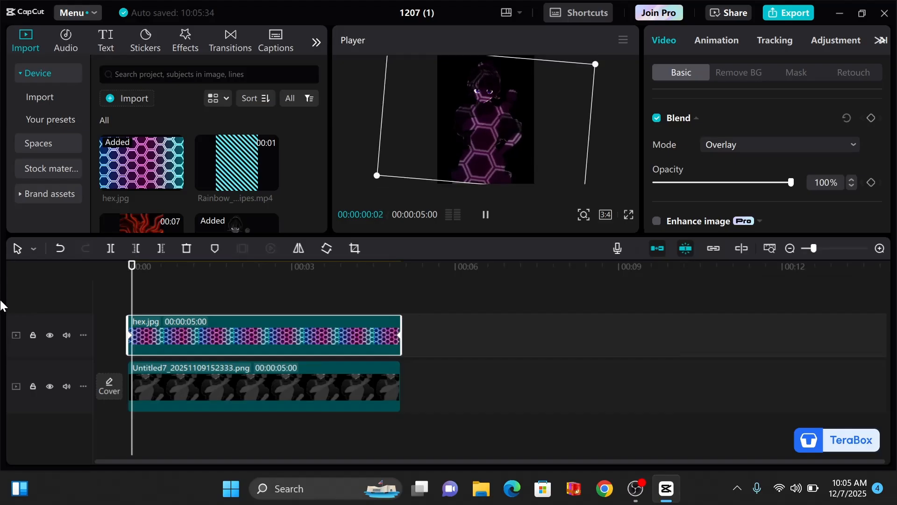
key("space")
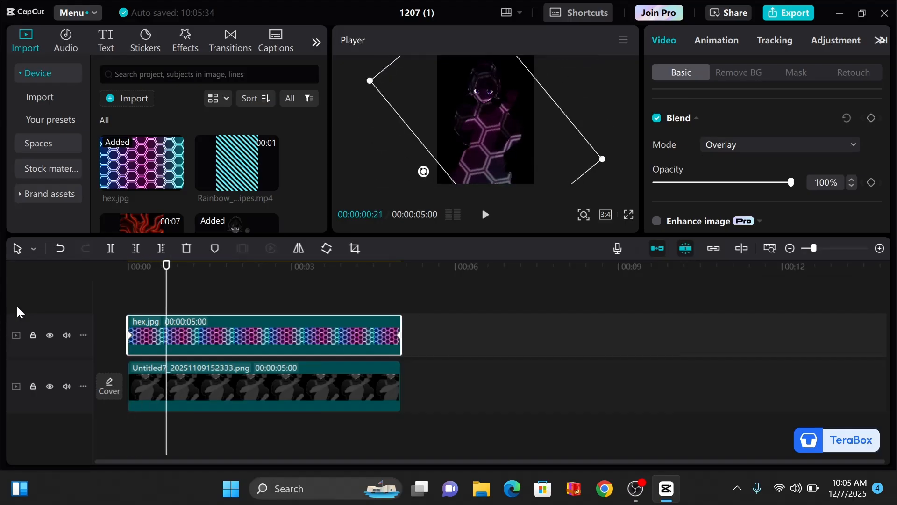
- Enlarge the hex overlay's scale to 259% and preview the rotation
left_click(154, 299)
scroll(727, 126, "up", 5)
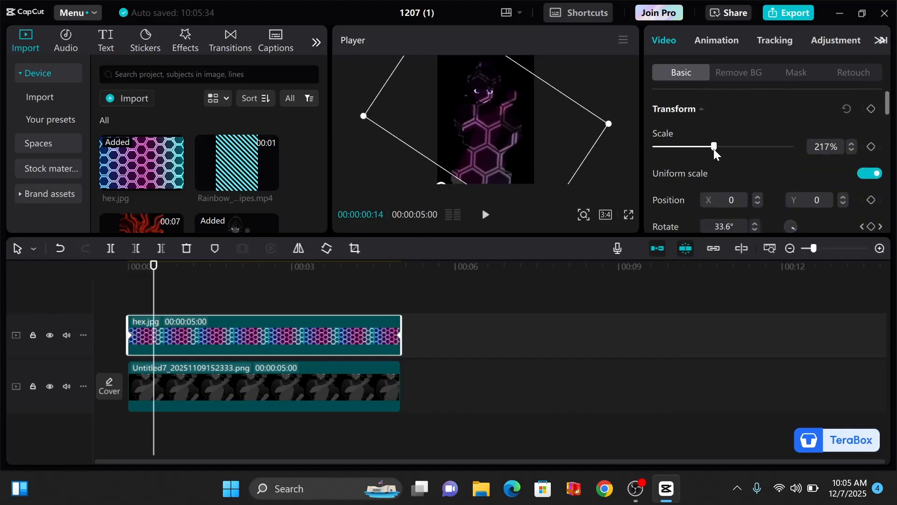
left_click_drag(715, 148, 726, 150)
key("space")
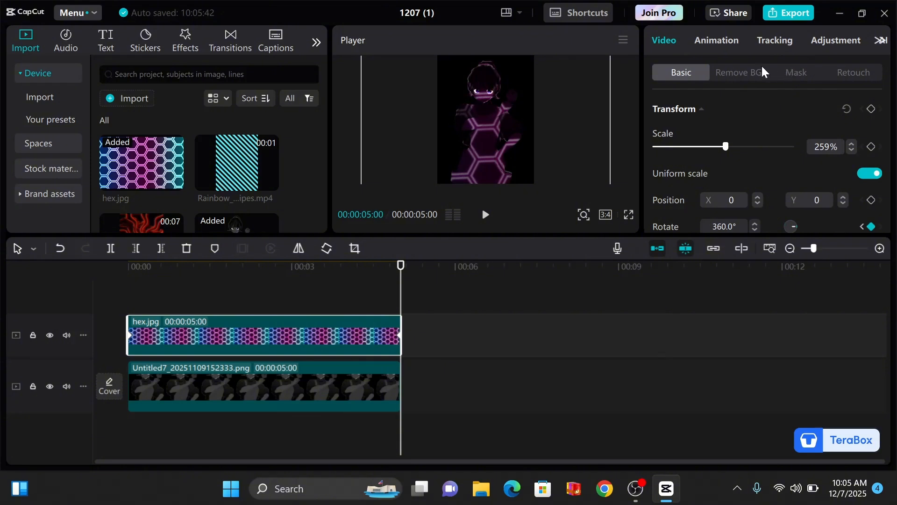
- Reduce the hex overlay's saturation to -50 and play the clip from the start to check it
left_click(819, 49)
left_click(703, 73)
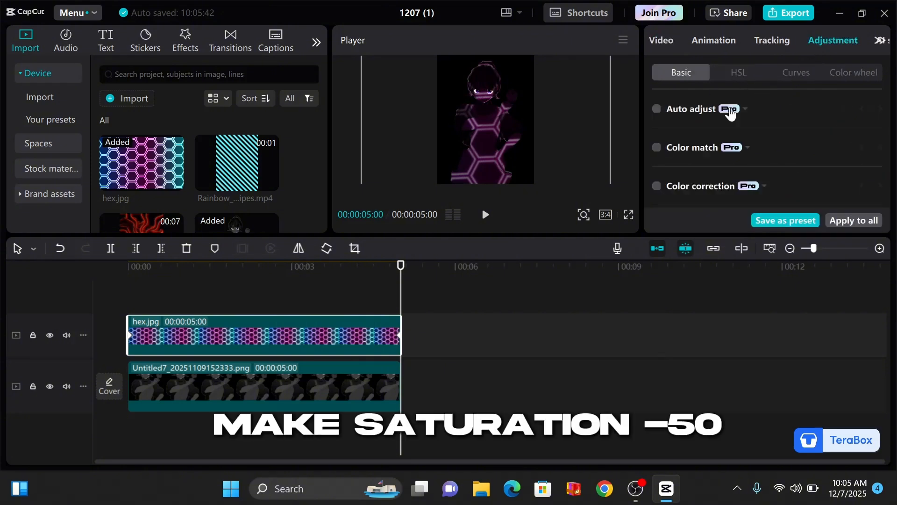
scroll(747, 130, "down", 5)
left_click_drag(722, 128, 655, 133)
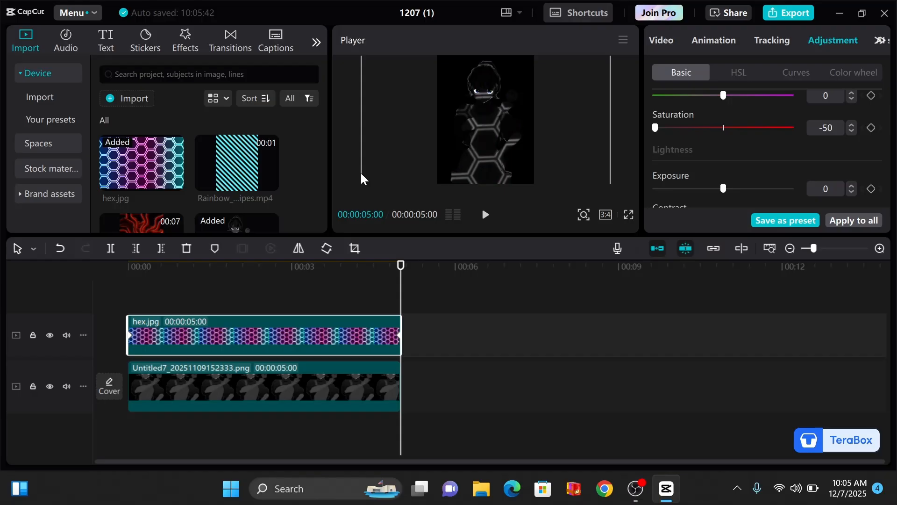
left_click_drag(401, 266, 137, 266)
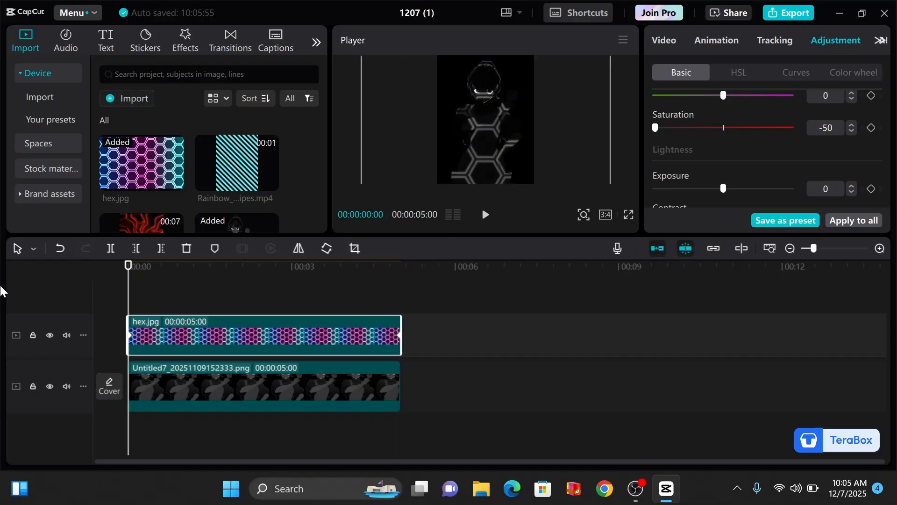
key("space")
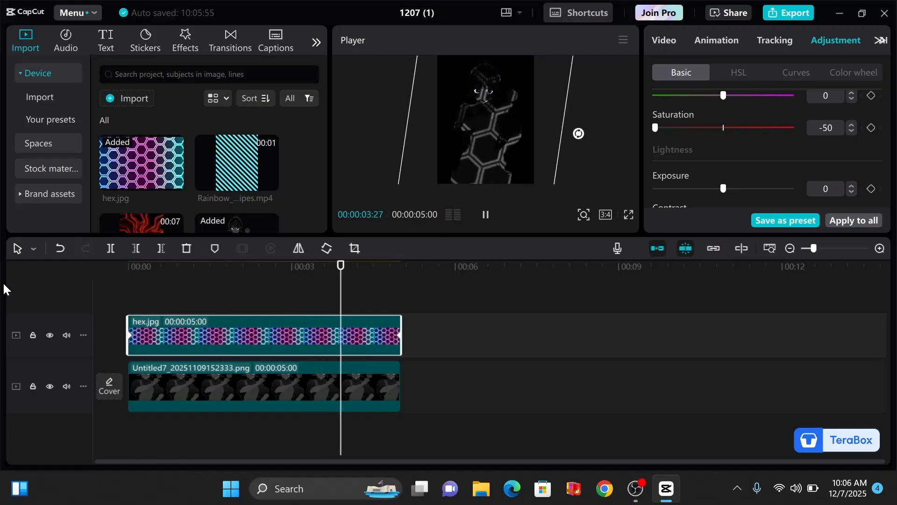
left_click(352, 303)
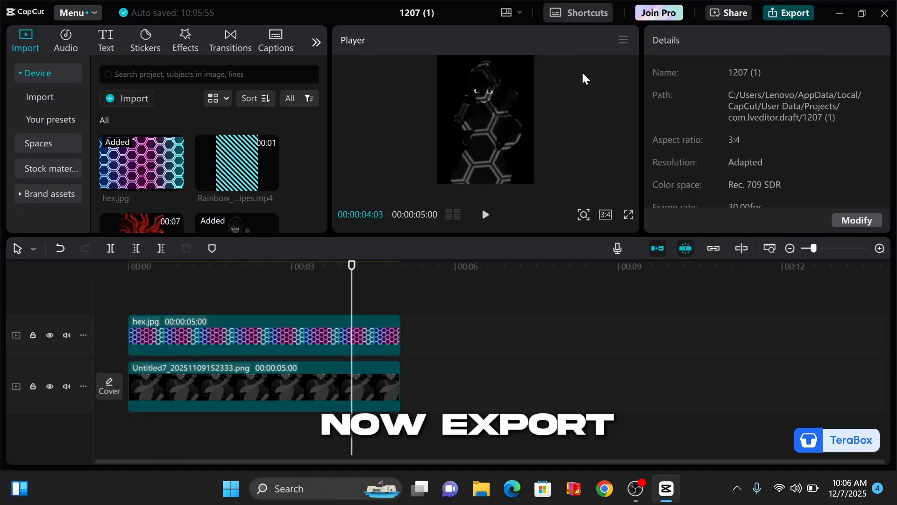
- Export the composition as a 1080P mp4 named "clone 1" and close the export window without sharing
key("ctrl+e")
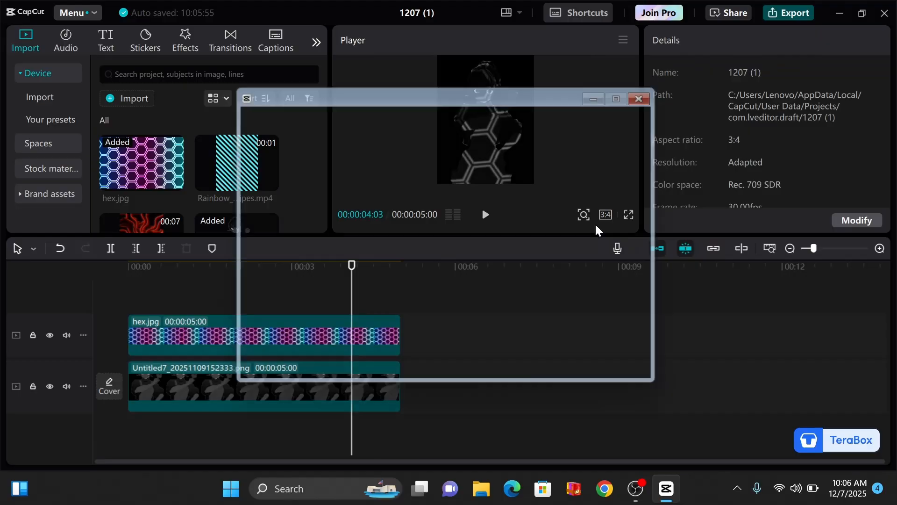
left_click(590, 82)
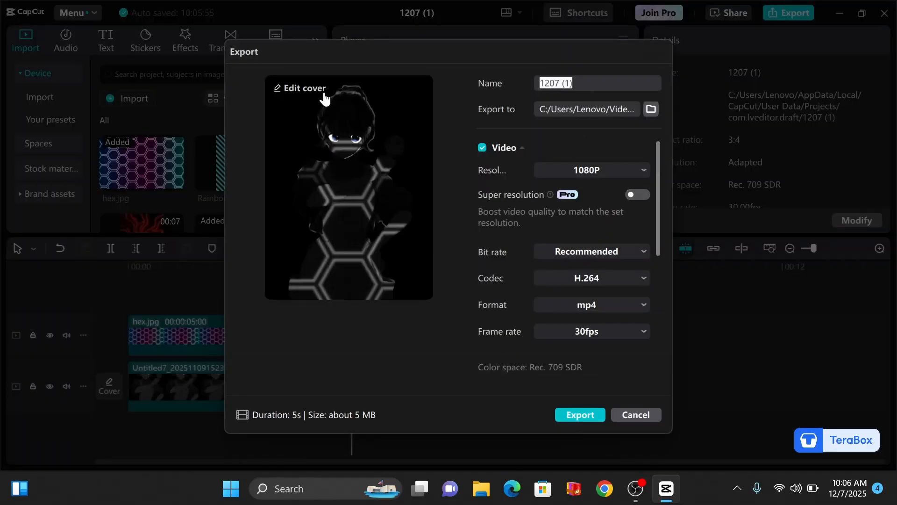
type("clone 1")
key("Return")
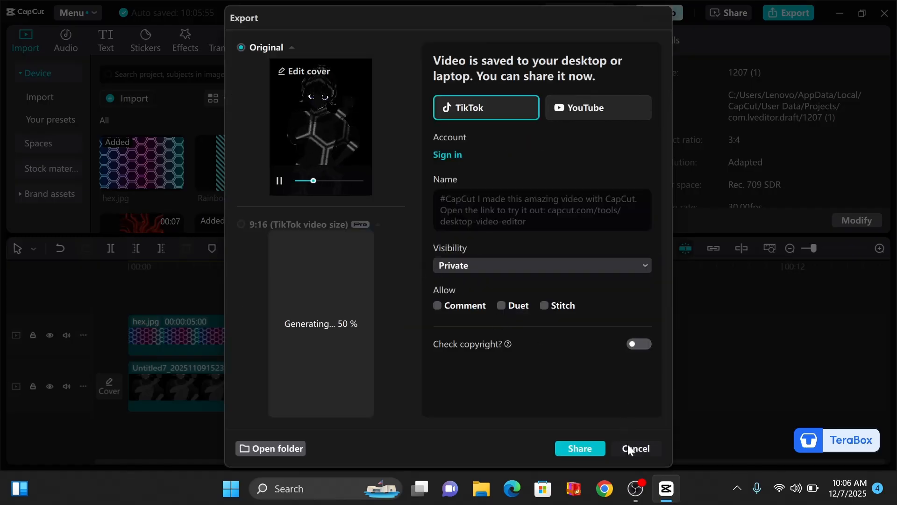
left_click(635, 448)
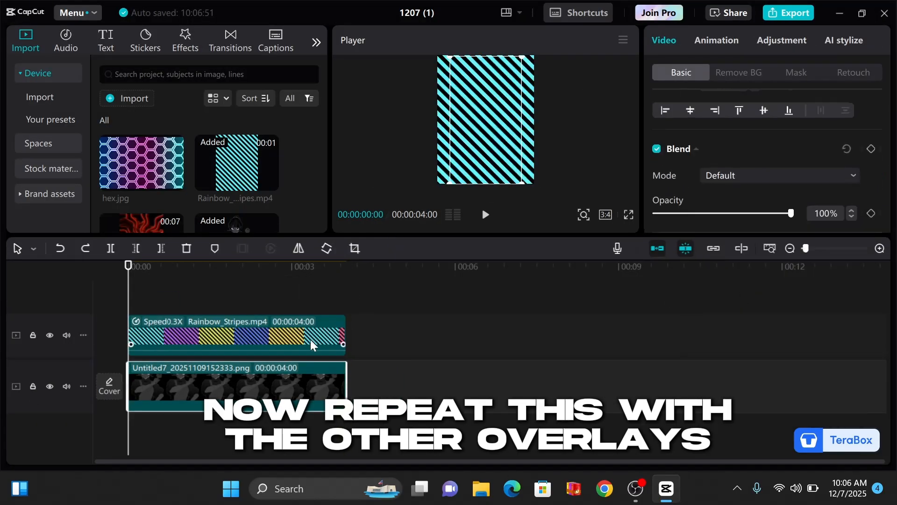
left_click(751, 40)
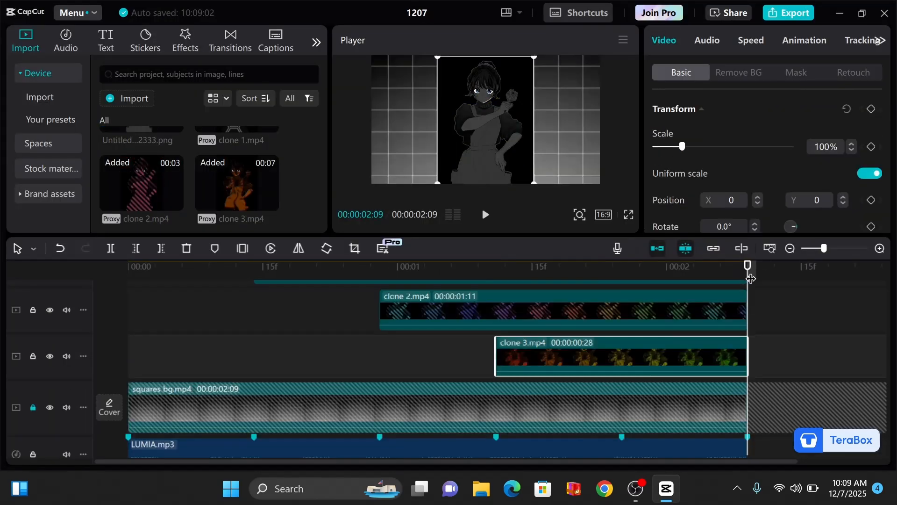
- Set the clone 1 clip's blend mode to Screen and add a position keyframe at its start
left_click_drag(751, 279, 245, 276)
scroll(299, 338, "up", 4)
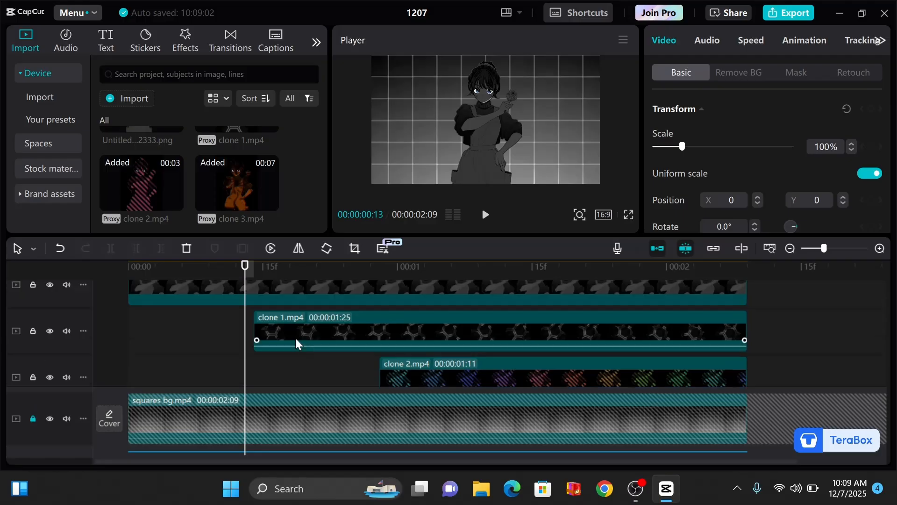
left_click(361, 332)
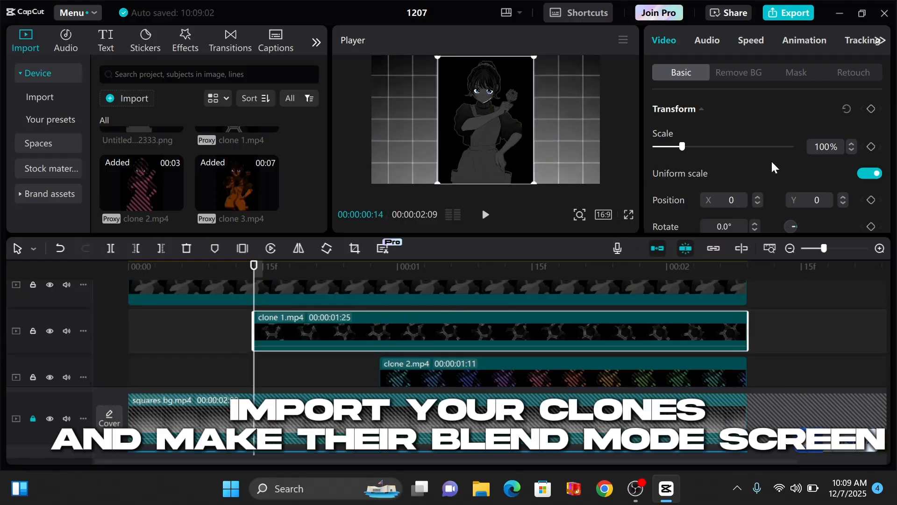
scroll(771, 160, "down", 5)
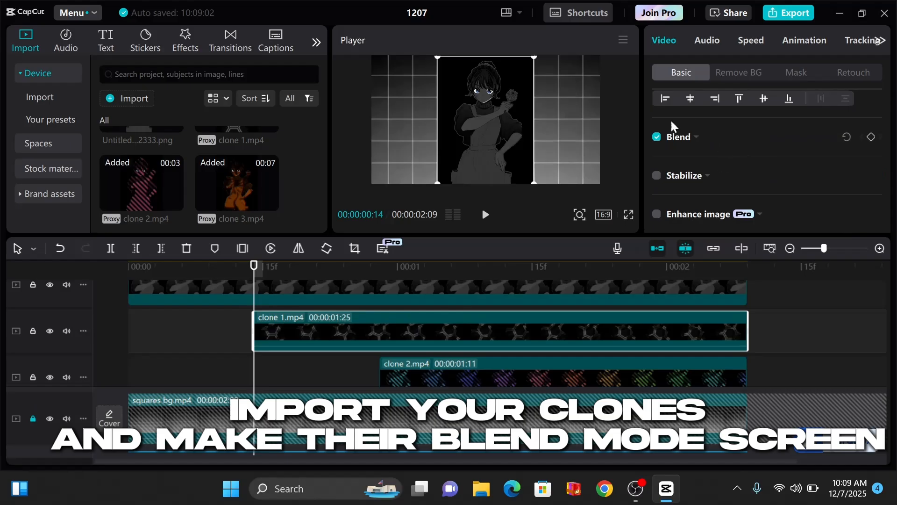
left_click(699, 140)
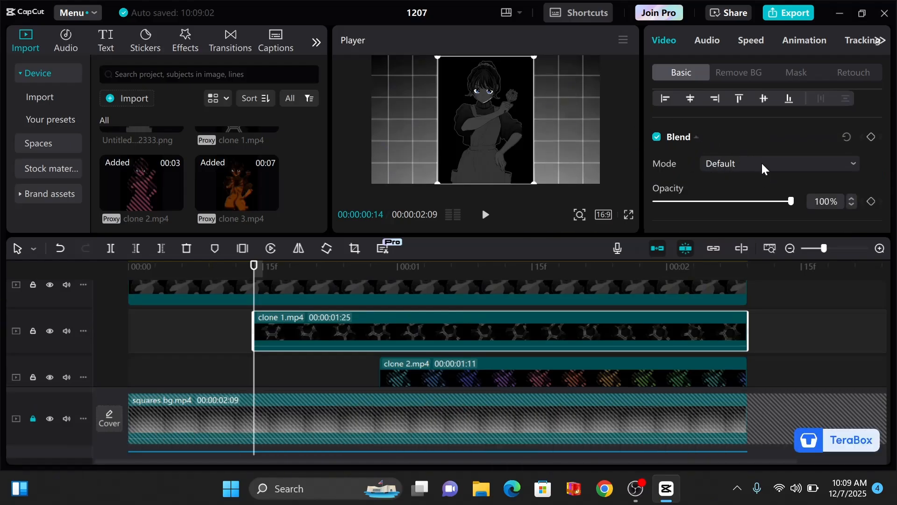
left_click(761, 162)
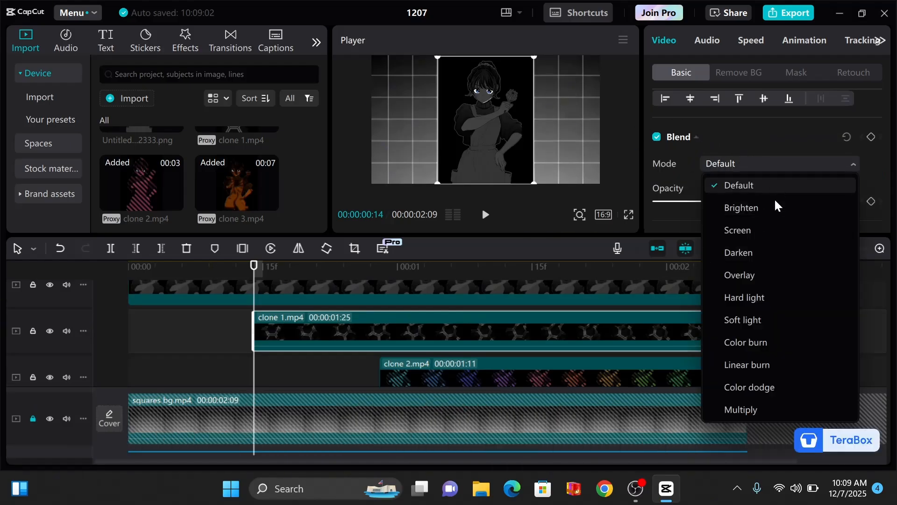
left_click(748, 231)
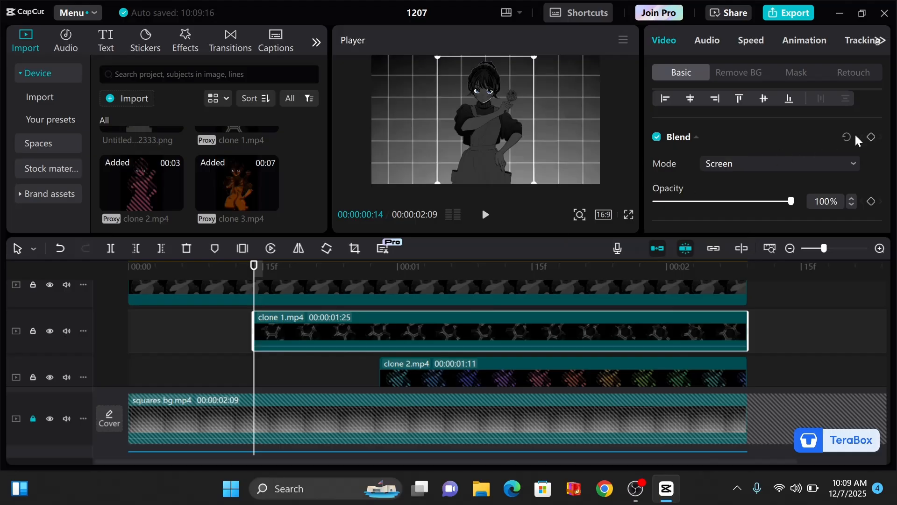
scroll(857, 139, "up", 1)
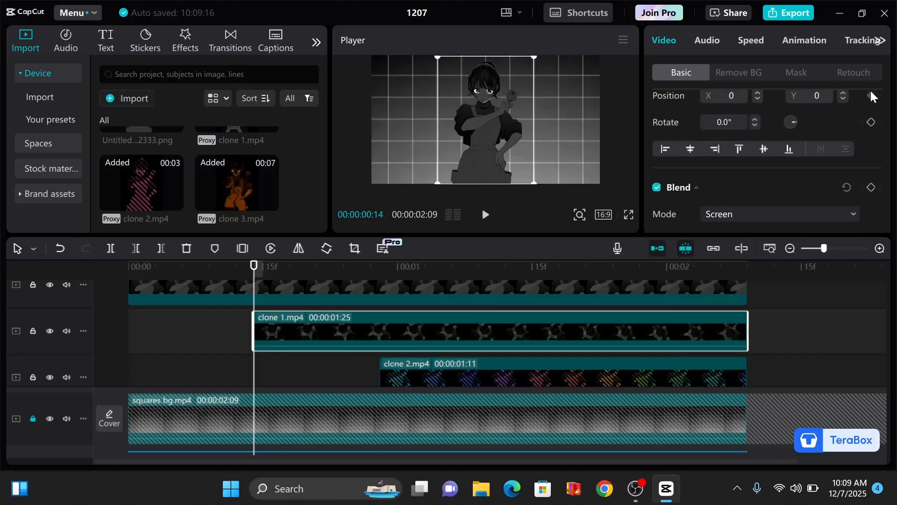
- Move the playhead to the start of clone 2 and hide the clone 2 and clone 3 tracks
key("Down")
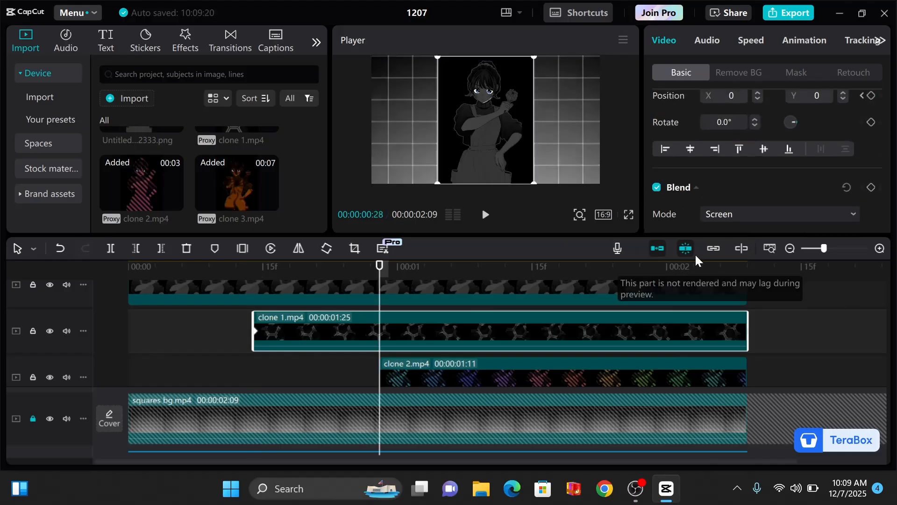
left_click(49, 377)
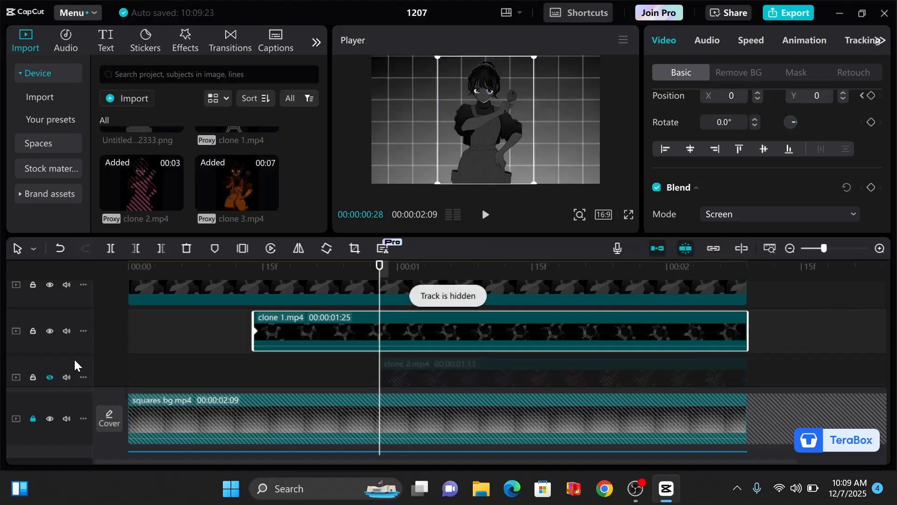
scroll(170, 347, "down", 1)
scroll(192, 351, "down", 1)
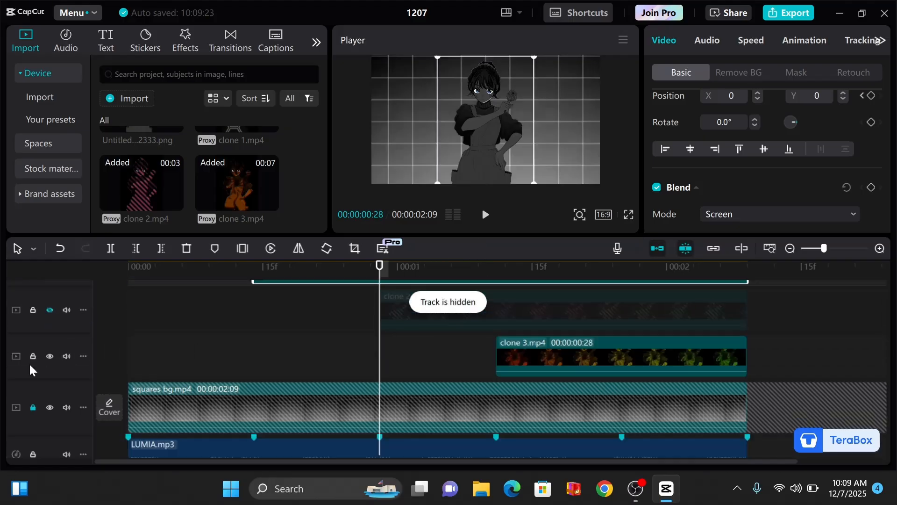
left_click(50, 356)
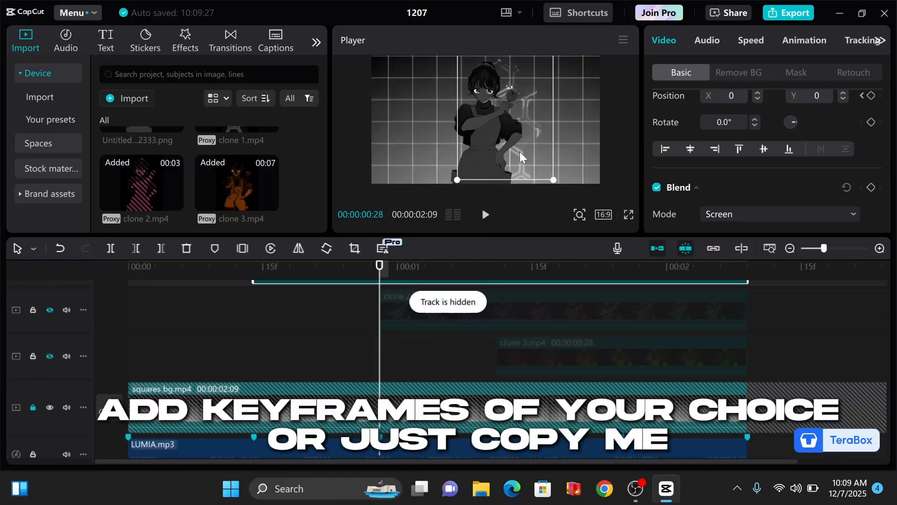
- Key clone 1's position at the start of clone 2 by shifting it horizontally to X 507
left_click_drag(519, 152, 527, 159)
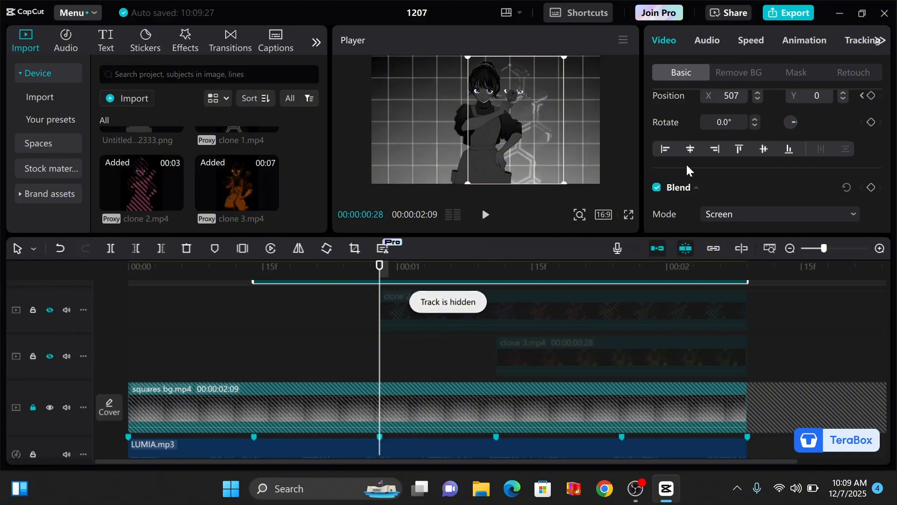
scroll(686, 163, "up", 1)
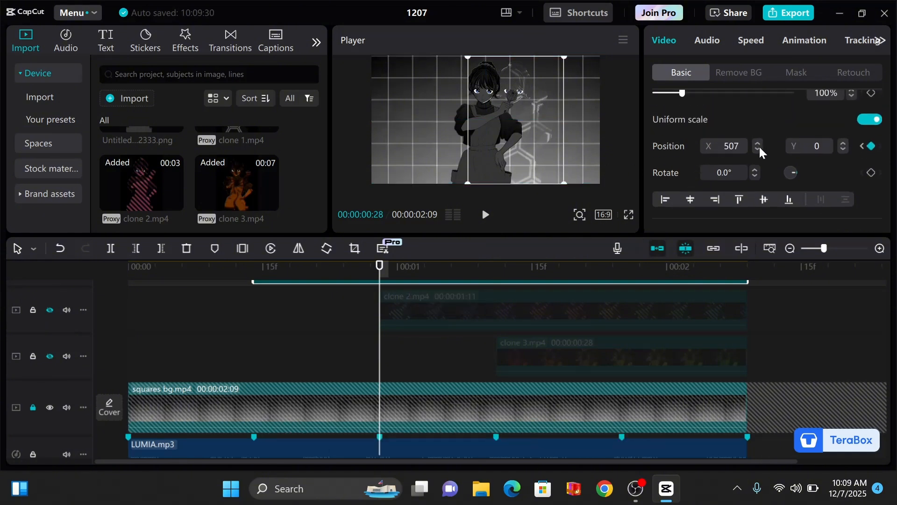
scroll(438, 348, "up", 2)
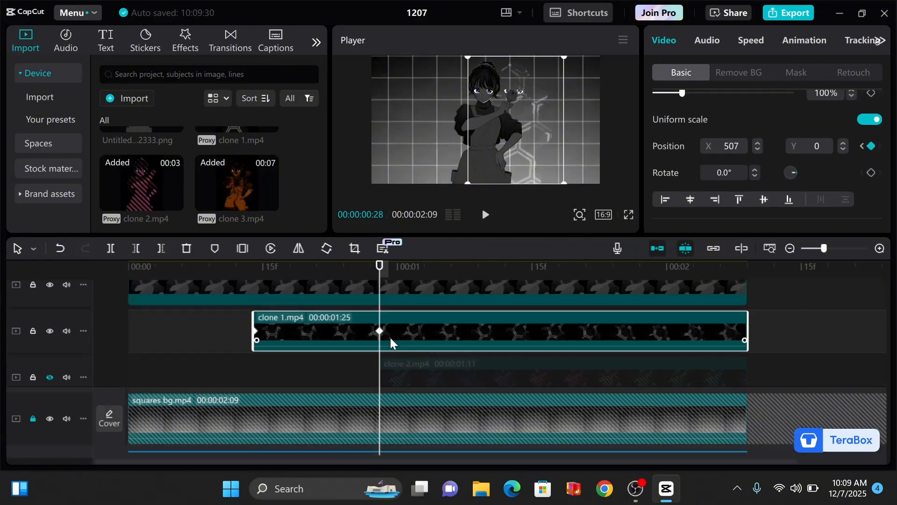
scroll(355, 355, "down", 1)
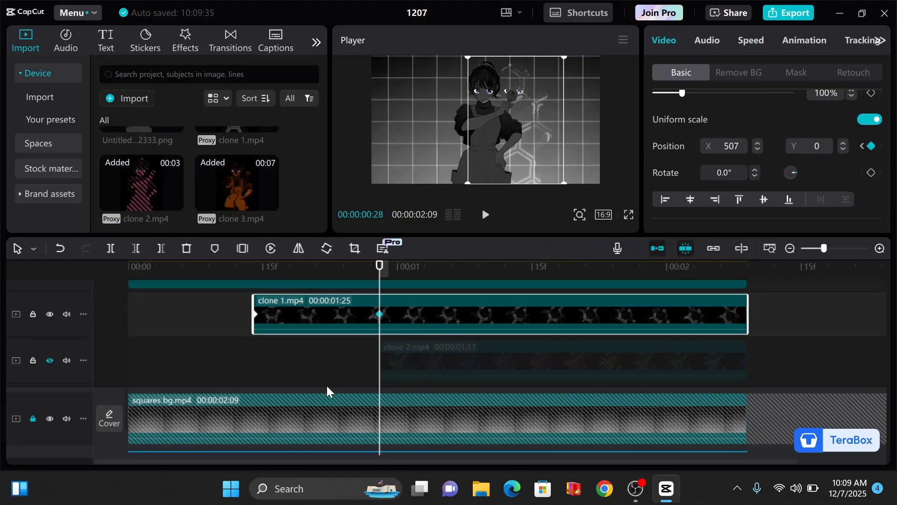
- Unhide the clone 2 track and set the clone 2 clip's blend mode to Screen
left_click(50, 345)
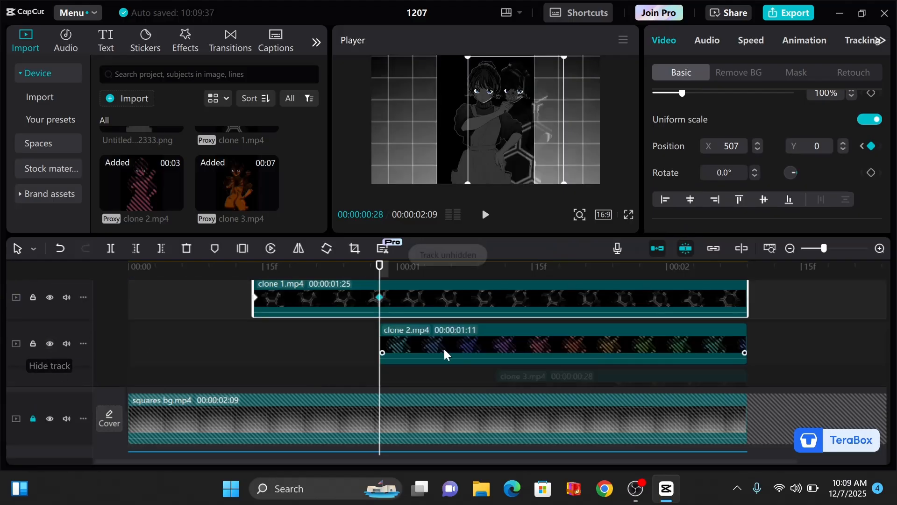
left_click(488, 338)
scroll(849, 145, "down", 3)
scroll(849, 143, "up", 4)
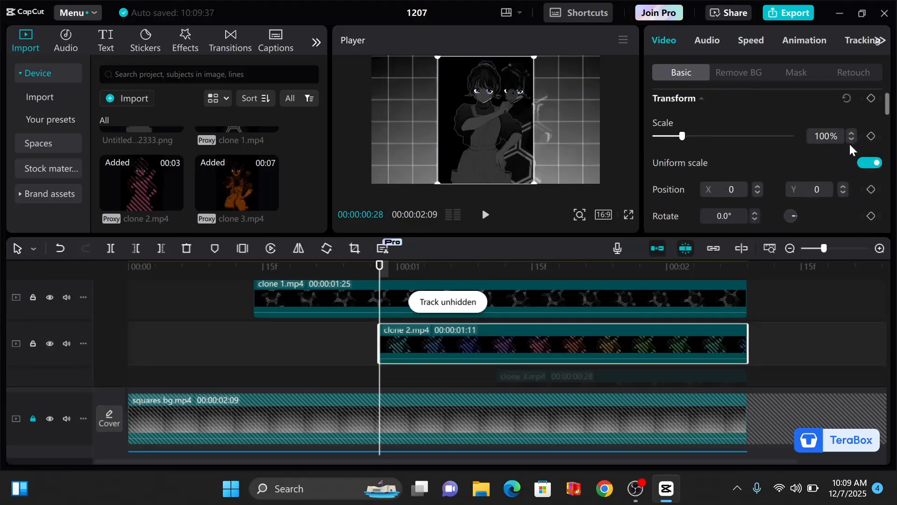
scroll(849, 142, "down", 2)
left_click(810, 201)
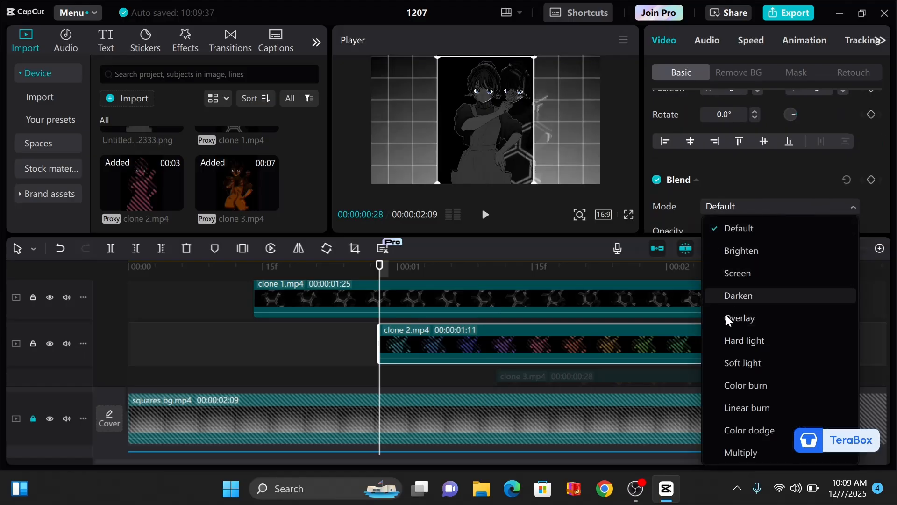
left_click(740, 271)
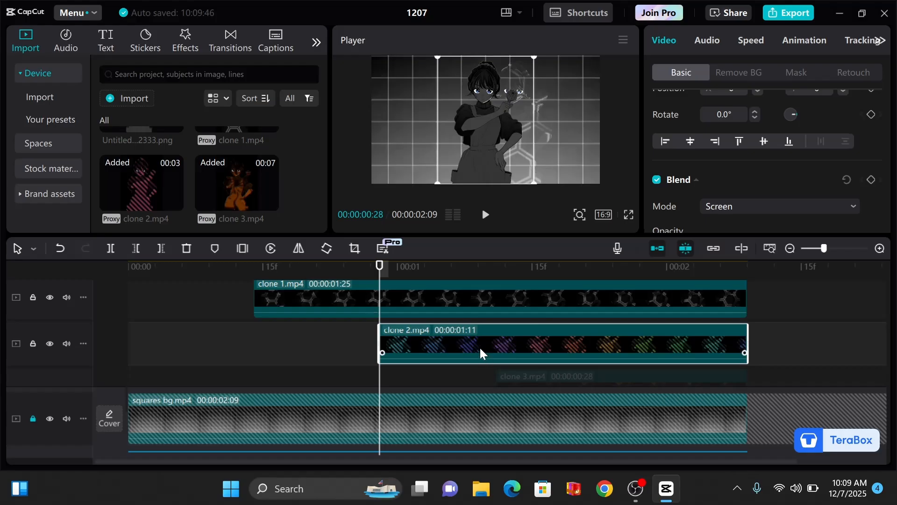
- Paste the X 507 position keyframe at clone 2's start and set its X position to 1014 at the start of clone 3
key("ctrl+v")
scroll(742, 132, "up", 2)
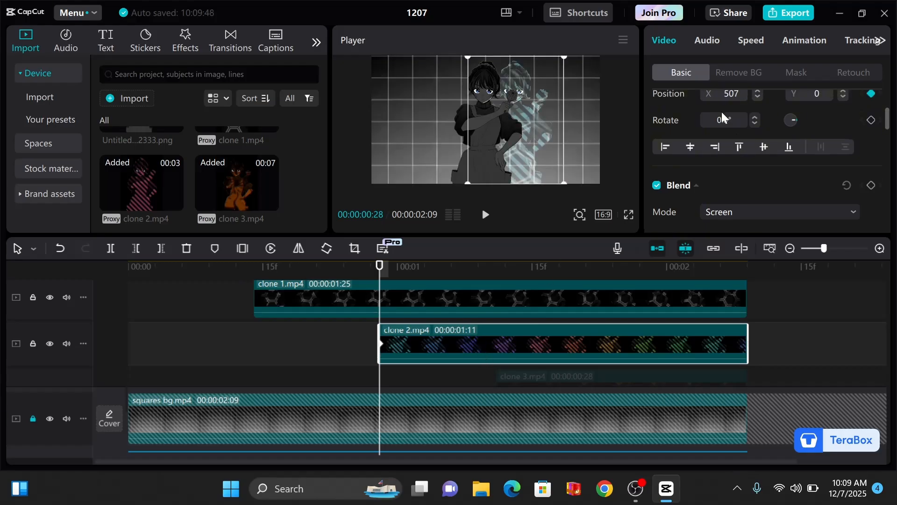
key("Down")
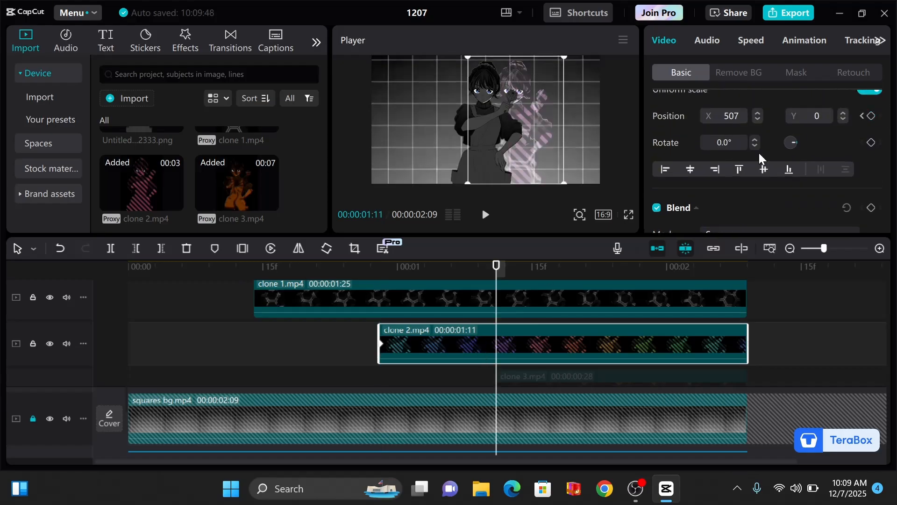
left_click(732, 119)
type("1014")
key("Return")
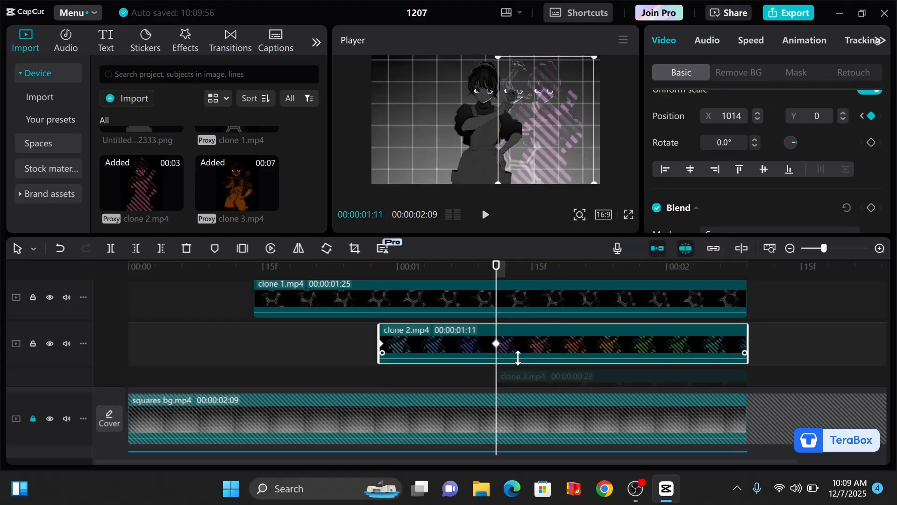
- Unhide the clone 3 track and paste the X 1014 position keyframe at the start of clone 3
scroll(524, 336, "down", 2)
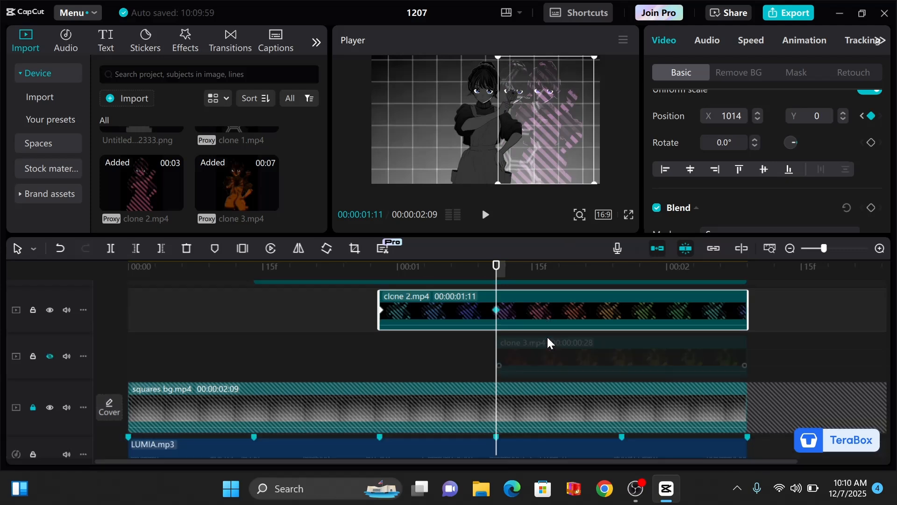
left_click(54, 355)
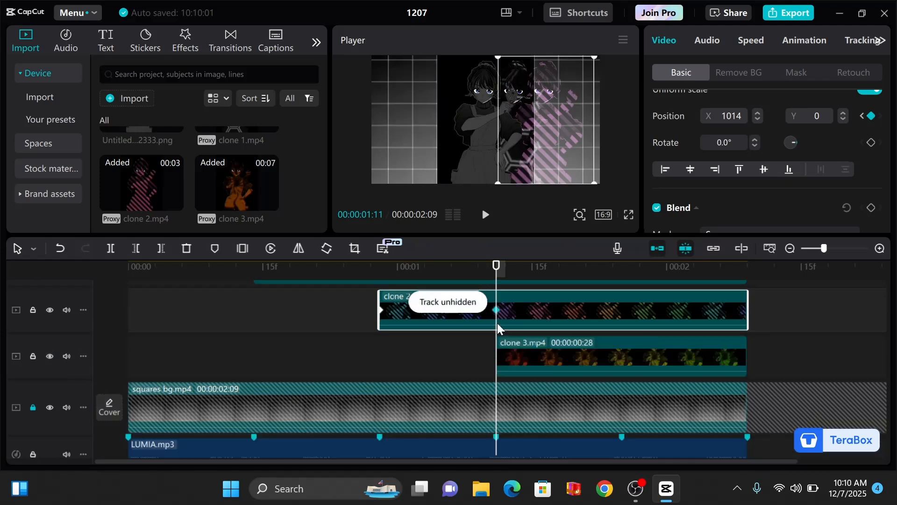
mouse_move(496, 264)
left_mouse_down()
mouse_move(391, 269)
mouse_move(495, 281)
left_mouse_up()
left_click(557, 344)
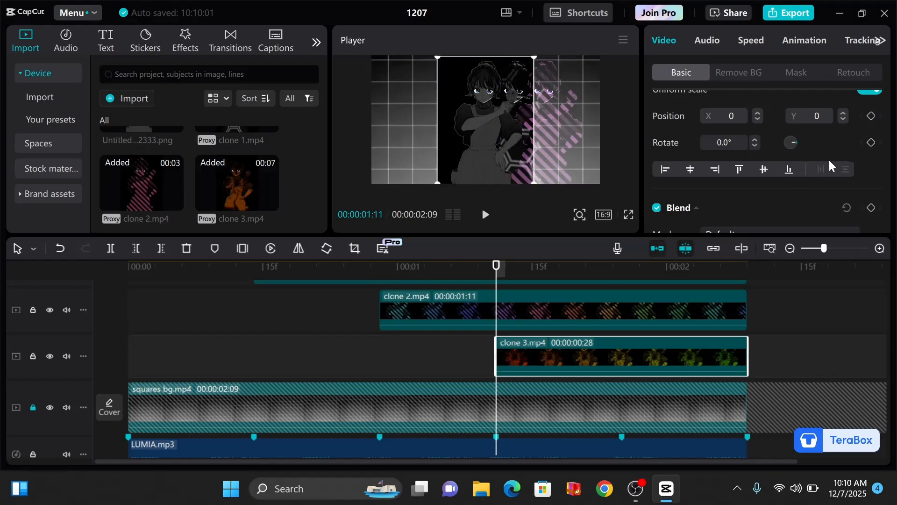
left_click(871, 116)
key("ctrl+v")
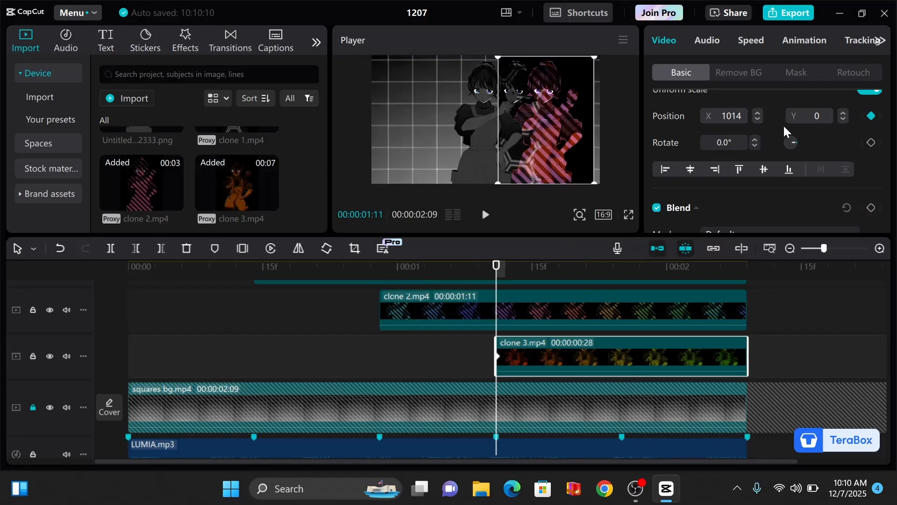
- Set the clone 3 clip's blend mode to Screen
scroll(785, 140, "down", 2)
left_click(770, 181)
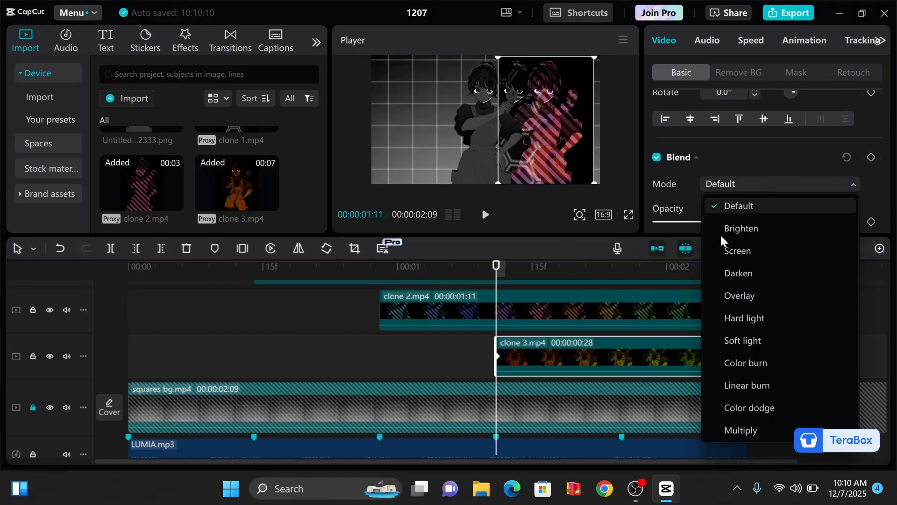
left_click(743, 251)
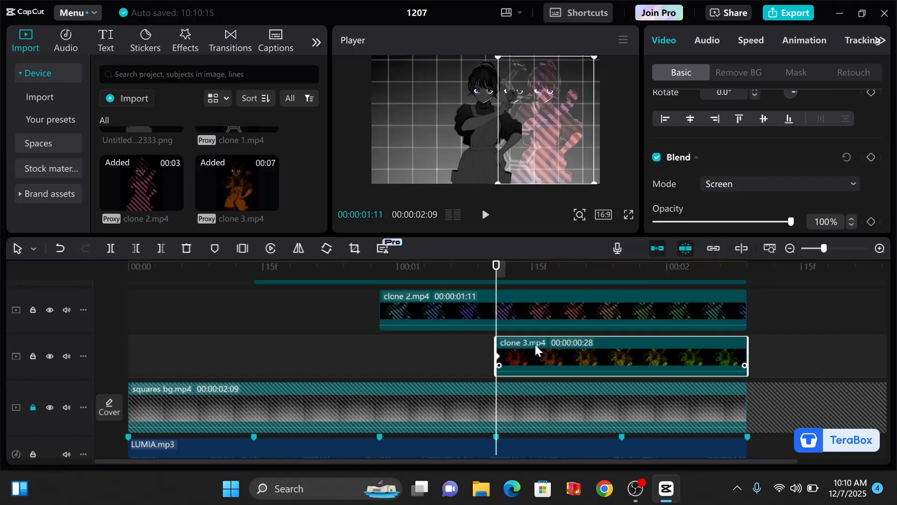
- Add a position keyframe to clone 3 at the next beat marker, 00:00:01:25, with X adjusted to 1521
scroll(730, 159, "up", 3)
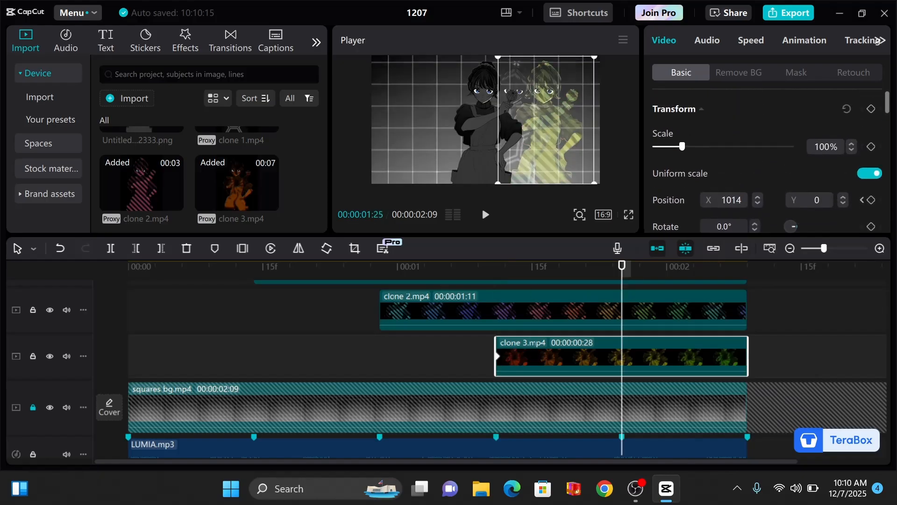
left_click(731, 200)
type("2028")
key("Return")
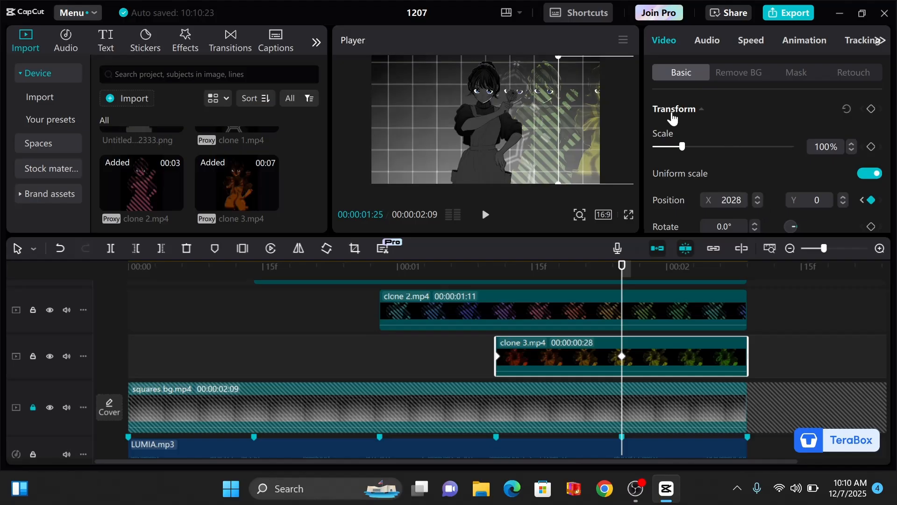
left_click_drag(577, 168, 556, 169)
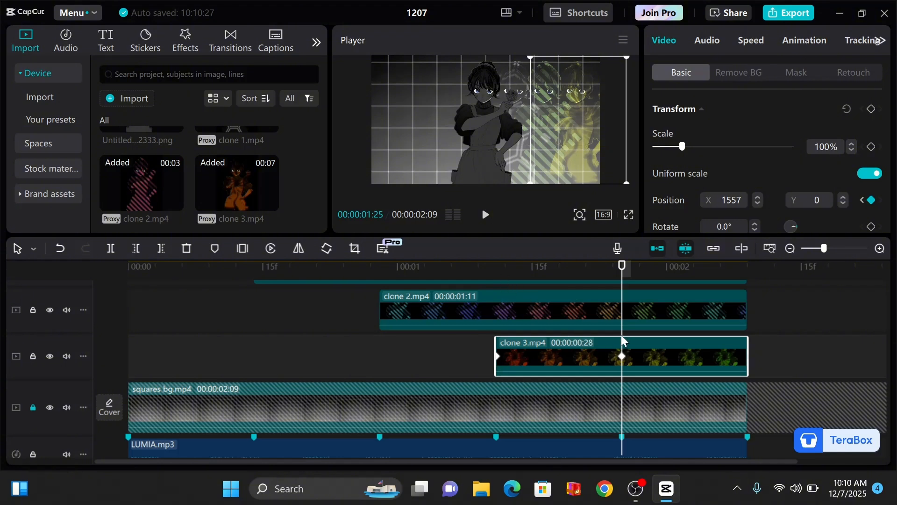
key("Up")
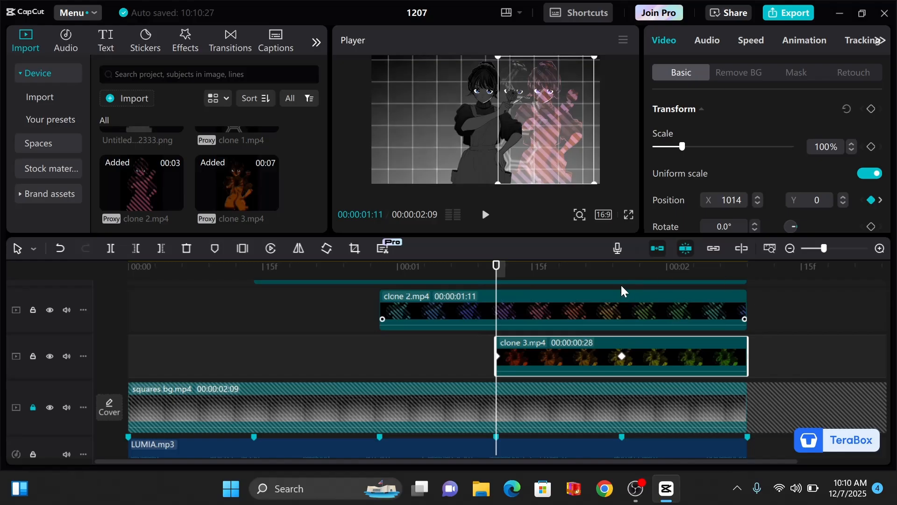
left_click(621, 268)
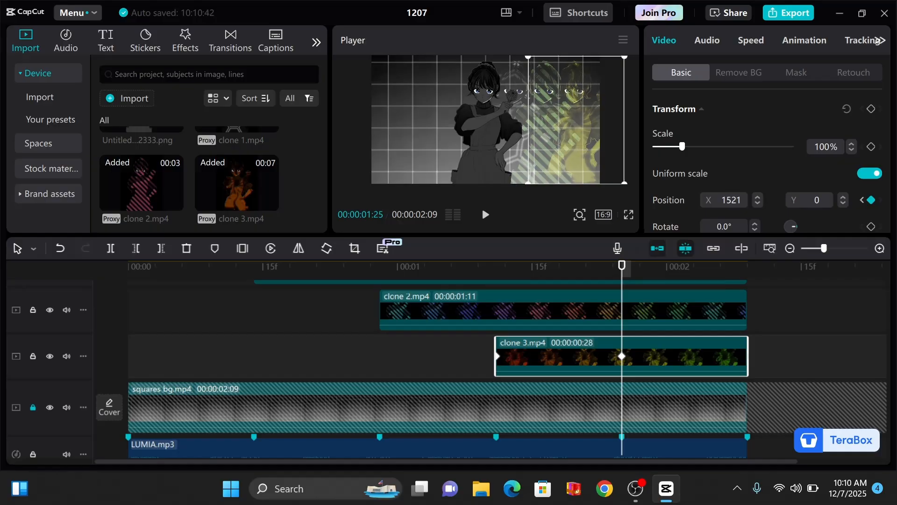
- Apply the Cubic Out graph to clone 1's X position keyframes
left_click_drag(577, 266, 259, 278)
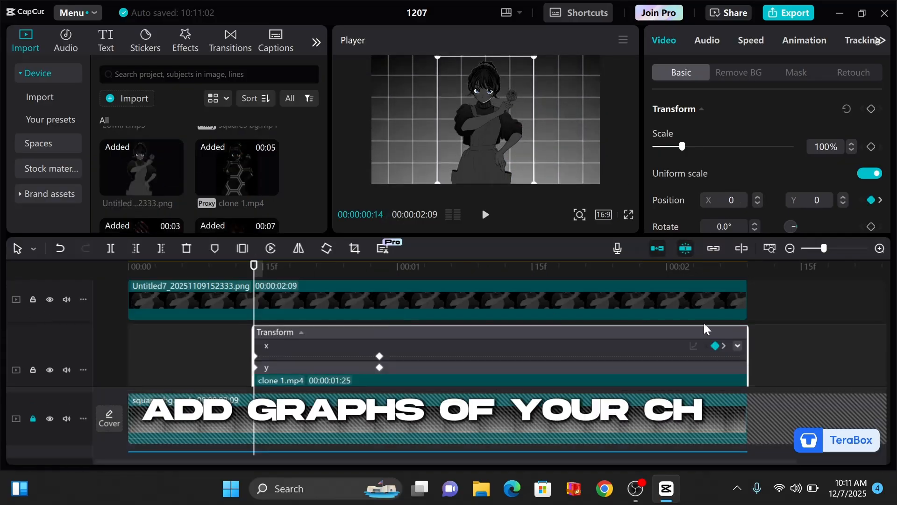
right_click(379, 328)
left_click(401, 340)
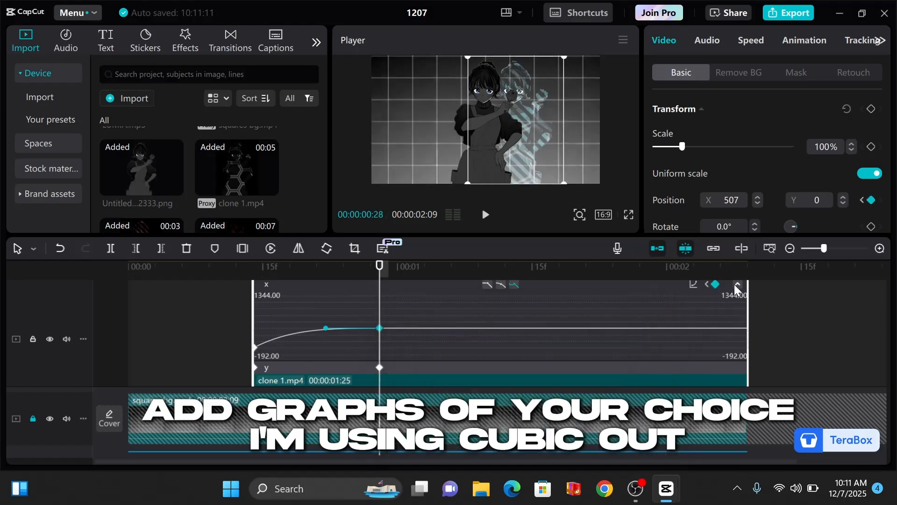
- Apply the Cubic Out graph to clone 2's X position keyframes and close the graph presets
scroll(593, 387, "up", 2)
scroll(729, 342, "down", 3)
right_click(490, 309)
left_click(511, 322)
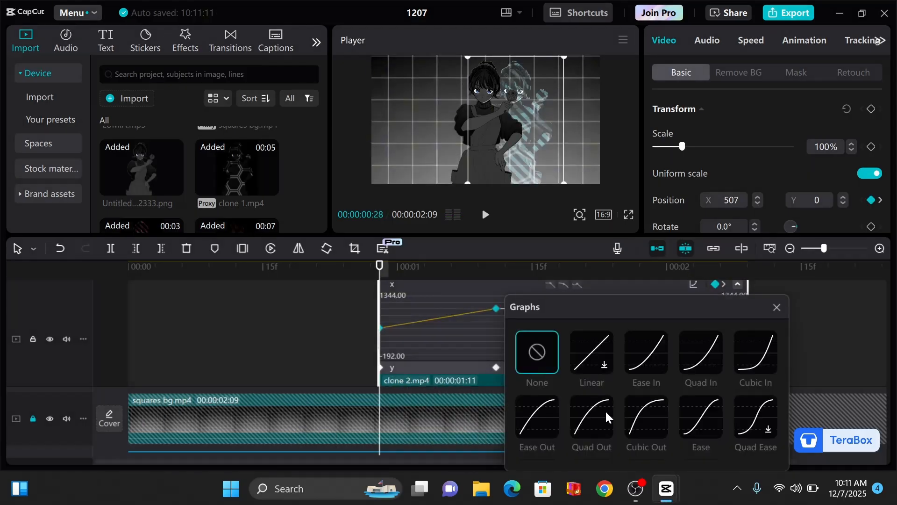
left_click(647, 414)
left_click(777, 308)
- Apply the Cubic Out graph to clone 3's X position keyframes and collapse its keyframe view
scroll(654, 346, "down", 3)
double_click(625, 358)
left_click(737, 363)
scroll(701, 350, "down", 2)
right_click(621, 335)
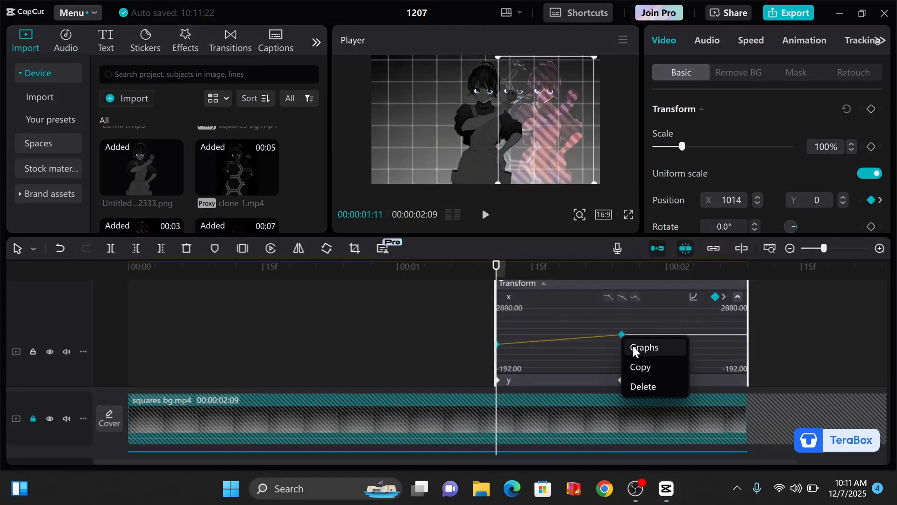
left_click(638, 347)
left_click(468, 414)
left_click(599, 308)
left_click(738, 297)
double_click(645, 346)
scroll(638, 333, "down", 2)
scroll(638, 333, "up", 1)
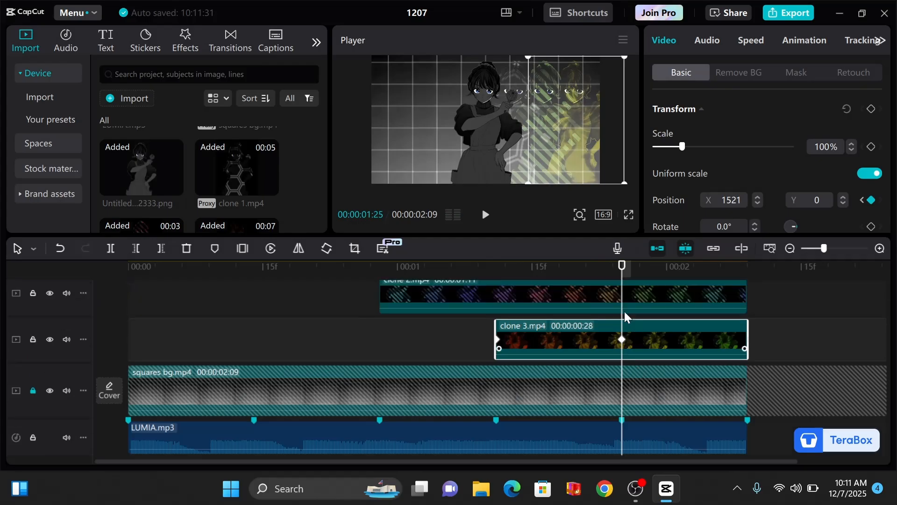
- Return the playhead to the start of clone 1
scroll(399, 324, "up", 2)
left_click_drag(241, 270, 253, 275)
mouse_move(138, 182)
left_mouse_down()
mouse_move(270, 326)
mouse_move(242, 267)
left_mouse_up()
scroll(314, 330, "up", 1)
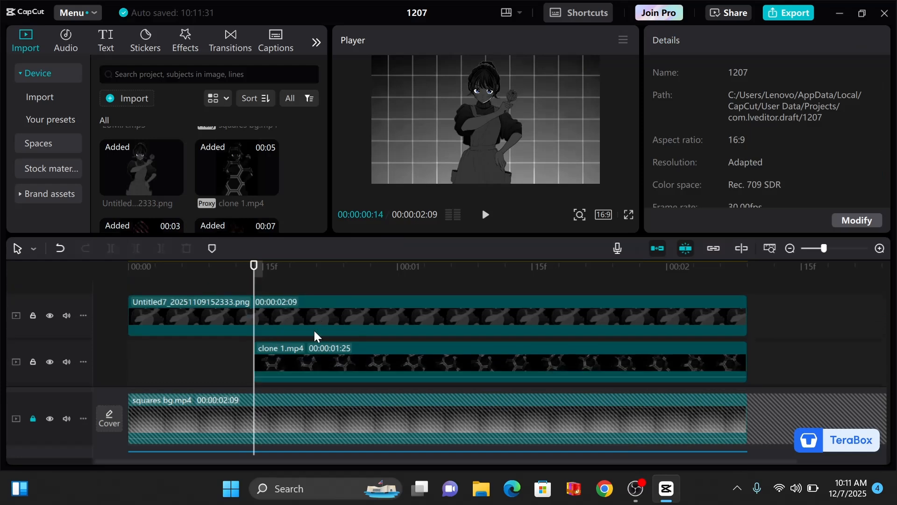
- Try duplicating the clone 1, clone 2 and clone 3 clips together, and undo the duplication
scroll(314, 327, "down", 1)
left_click(313, 321)
left_click(458, 367)
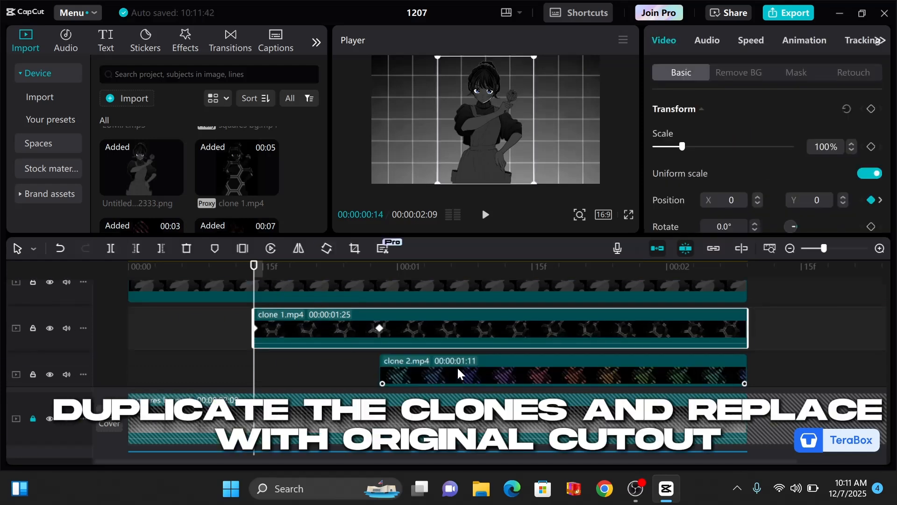
scroll(456, 360, "down", 1)
scroll(455, 359, "down", 1)
left_click(448, 347, "ctrl")
scroll(469, 347, "down", 2)
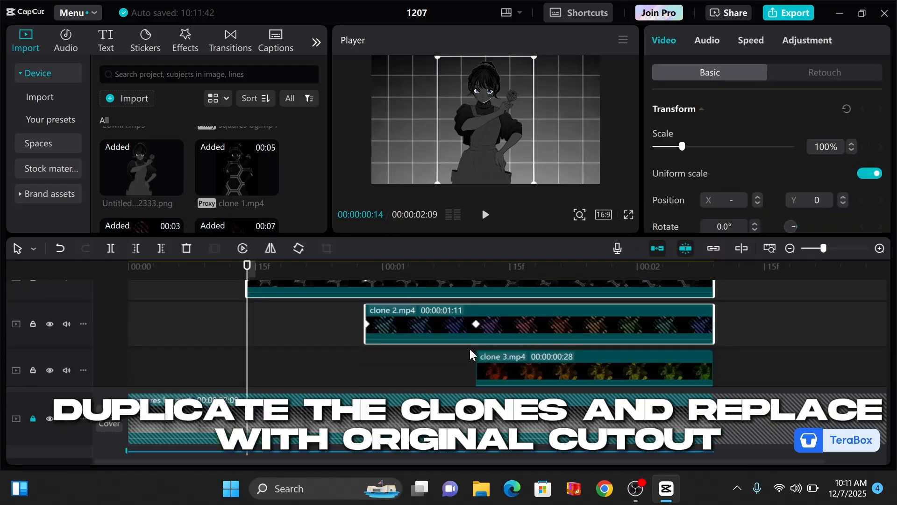
left_click(608, 381, "ctrl")
scroll(608, 380, "up", 2)
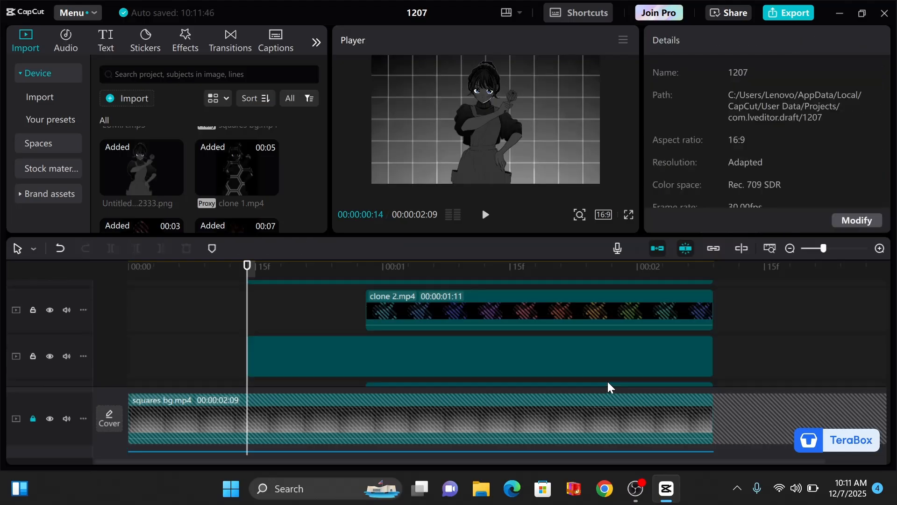
key("ctrl+z")
key("ctrl+z")
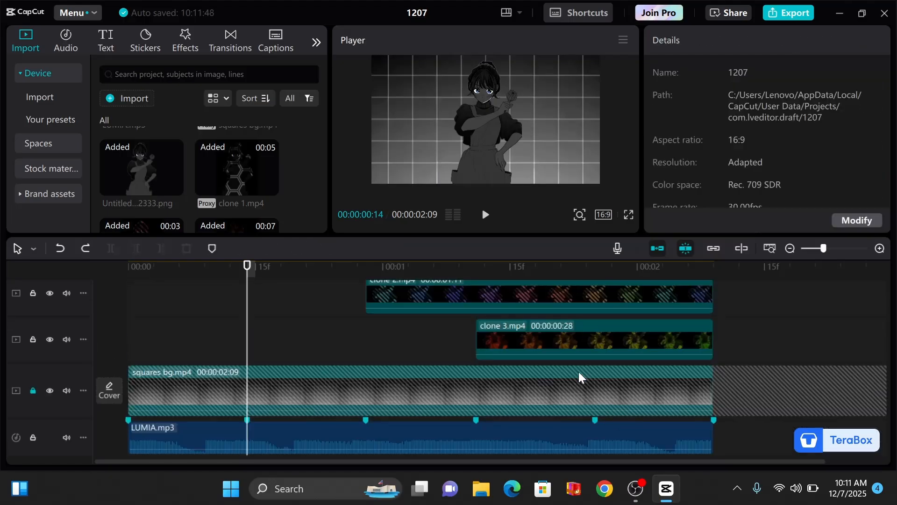
- Duplicate the clone 1 clip onto its own track directly above the original
left_click(548, 367)
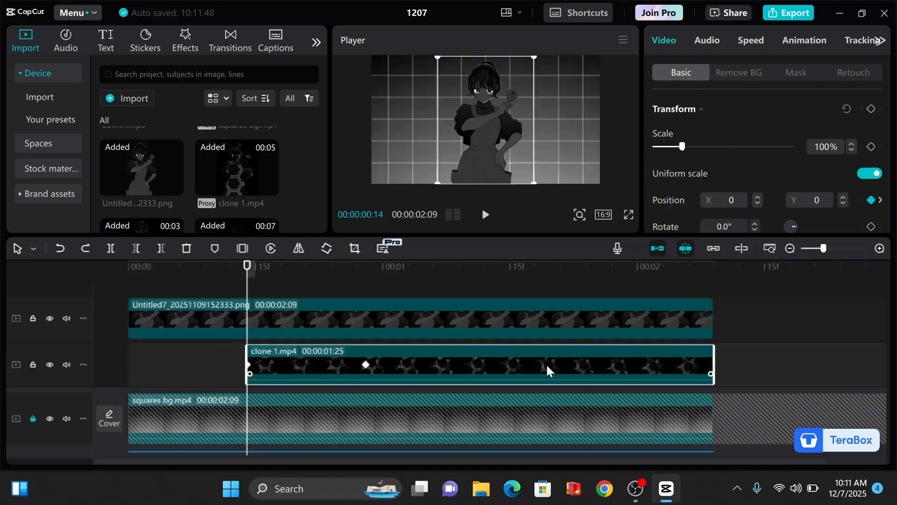
key("ctrl+shift+z")
key("ctrl+shift+z")
scroll(531, 346, "up", 1)
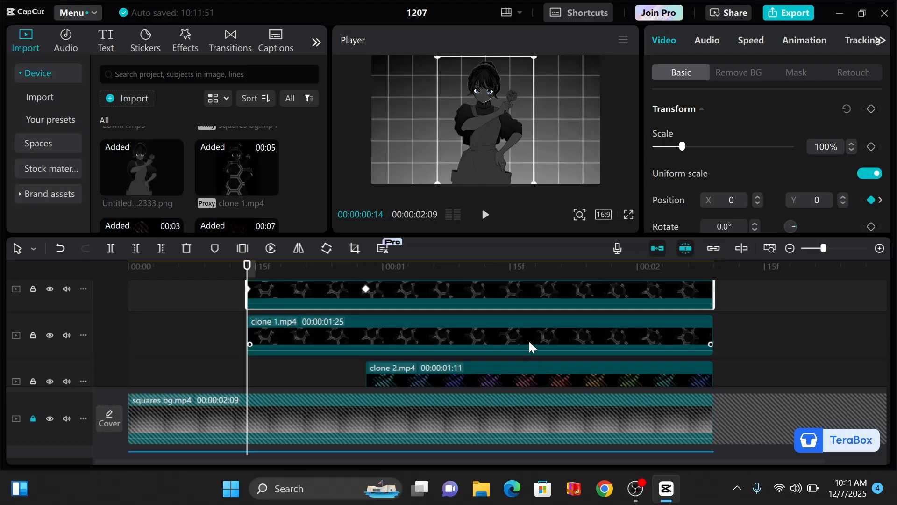
- Duplicate the clone 2 clip onto its own track and align the copy with the original clone 2 clip's start
left_click(529, 341)
left_click(528, 377)
scroll(528, 378, "down", 2)
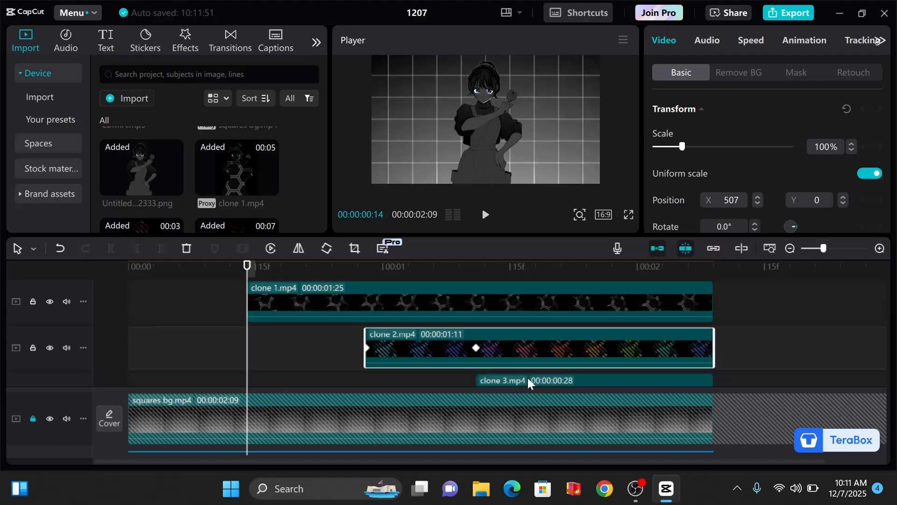
key("ctrl+v")
scroll(529, 376, "down", 1)
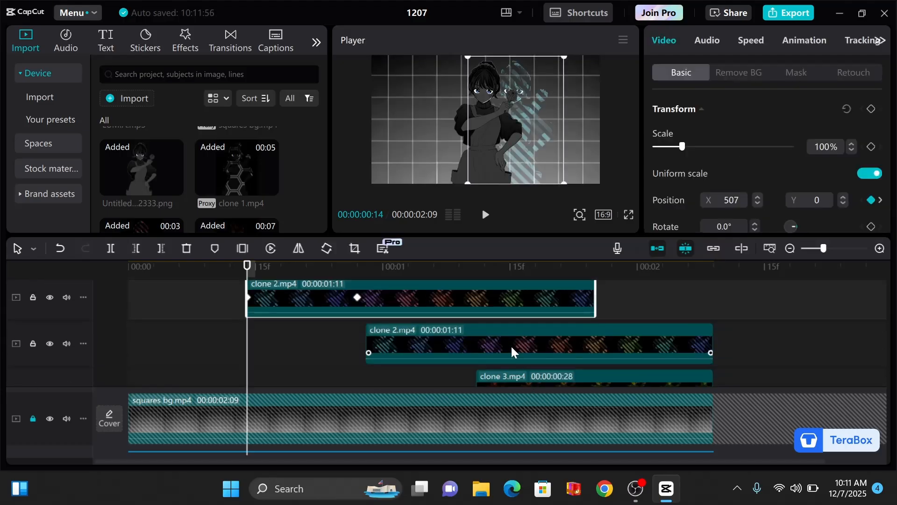
left_click_drag(491, 308, 607, 307)
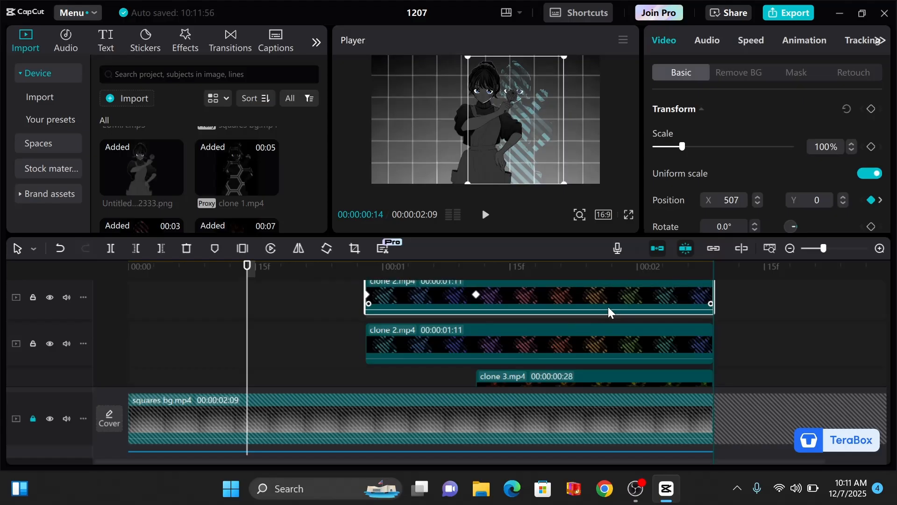
- Move the playhead to the start of clone 3 and duplicate the clone 3 clip there
key("Down")
key("Down")
scroll(603, 337, "down", 4)
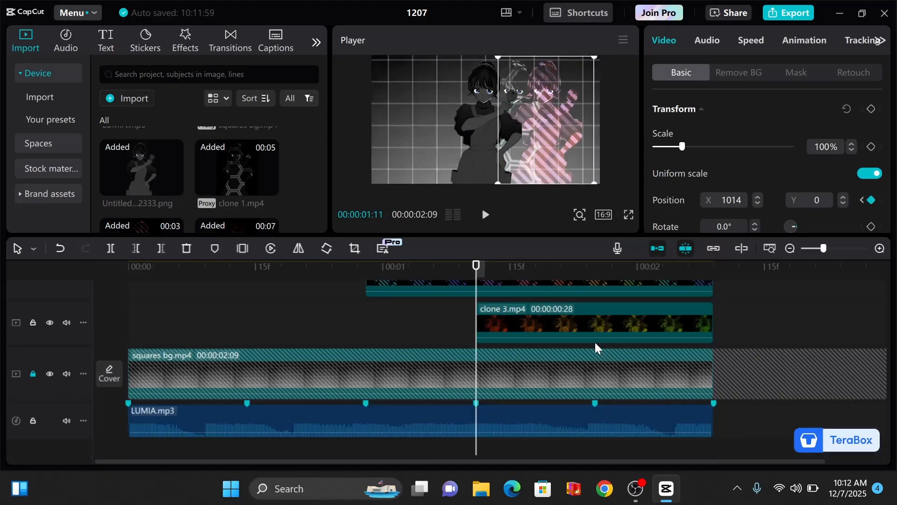
left_click(592, 326)
key("ctrl+c")
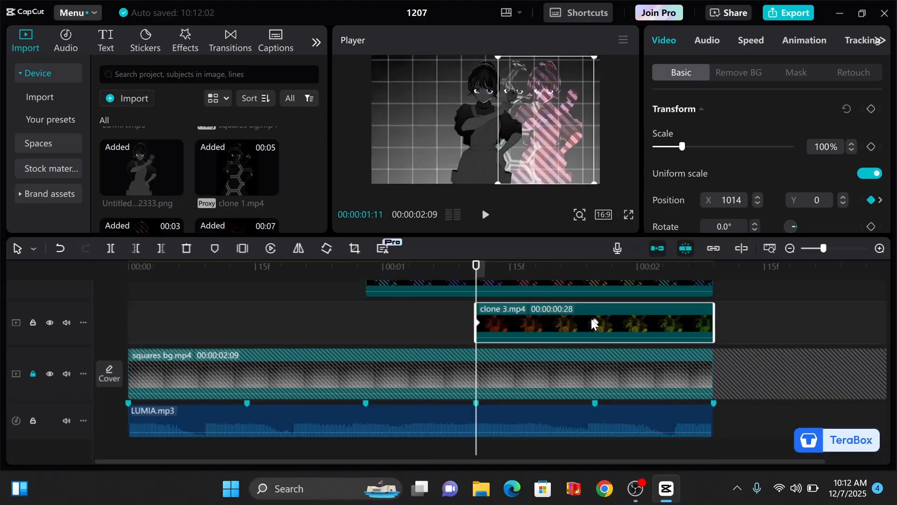
key("ctrl+v")
- Replace the lower clone 1 clip with the original Untitled7 cutout image, keeping its keyframes
scroll(507, 349, "up", 5)
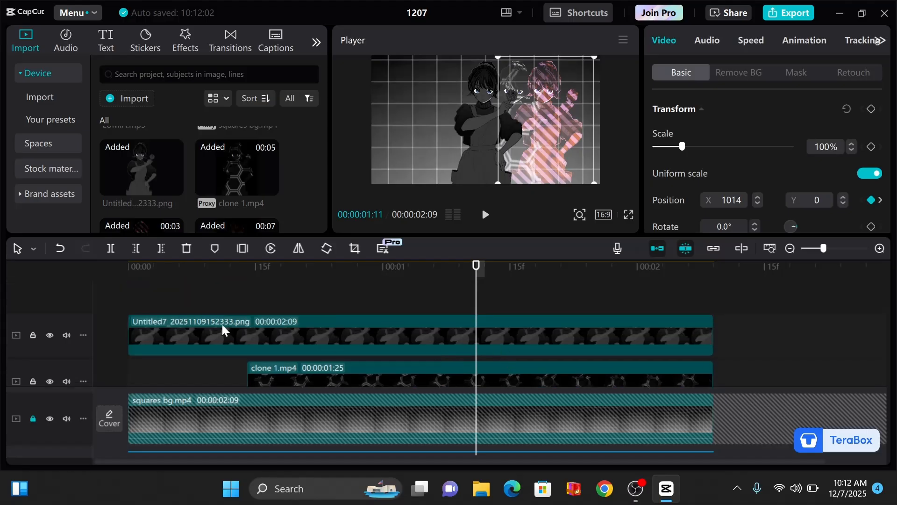
left_click(247, 294)
scroll(254, 287, "down", 3)
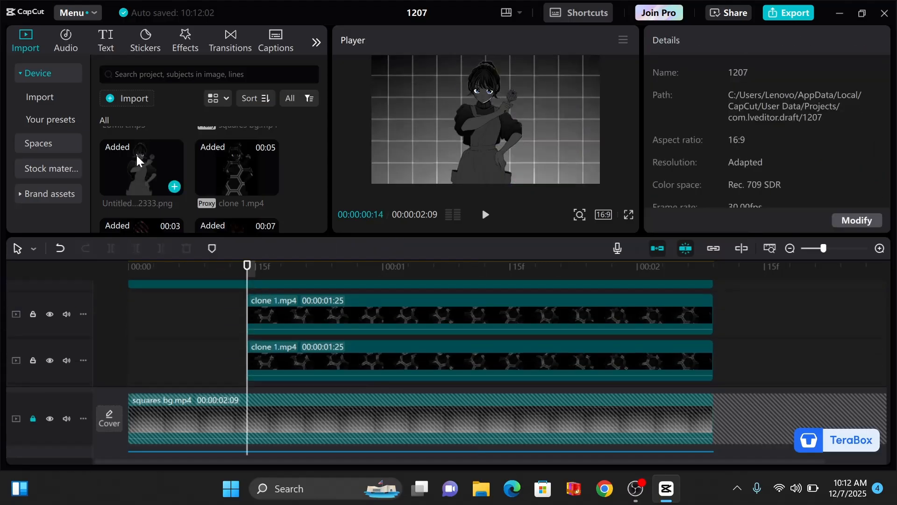
left_click_drag(303, 212, 323, 374)
left_click(486, 385)
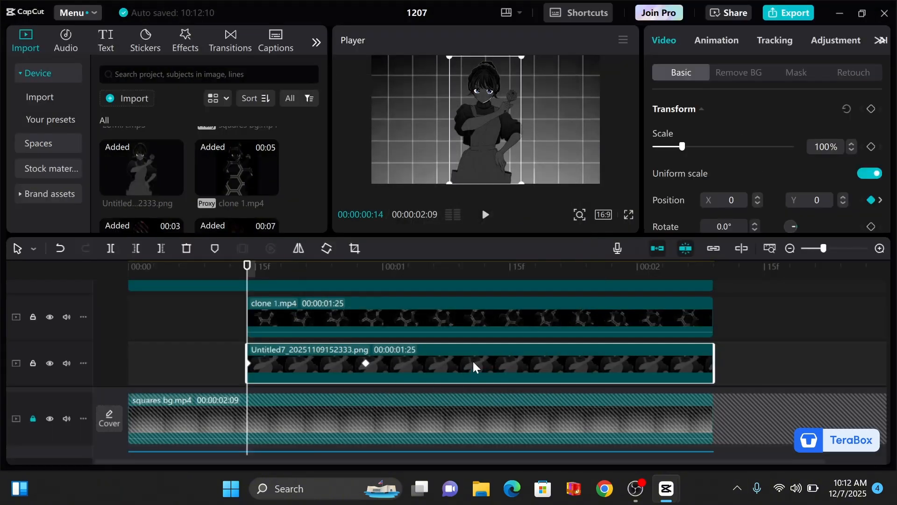
- Change the blend mode of the cutout image beneath clone 1 from Screen to Default
scroll(774, 139, "down", 2)
scroll(780, 180, "down", 3)
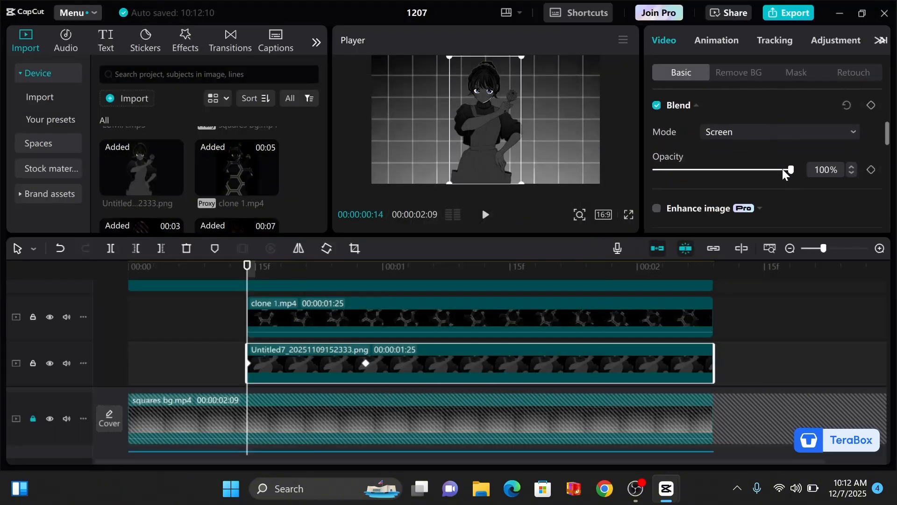
left_click(782, 104)
left_click(767, 125)
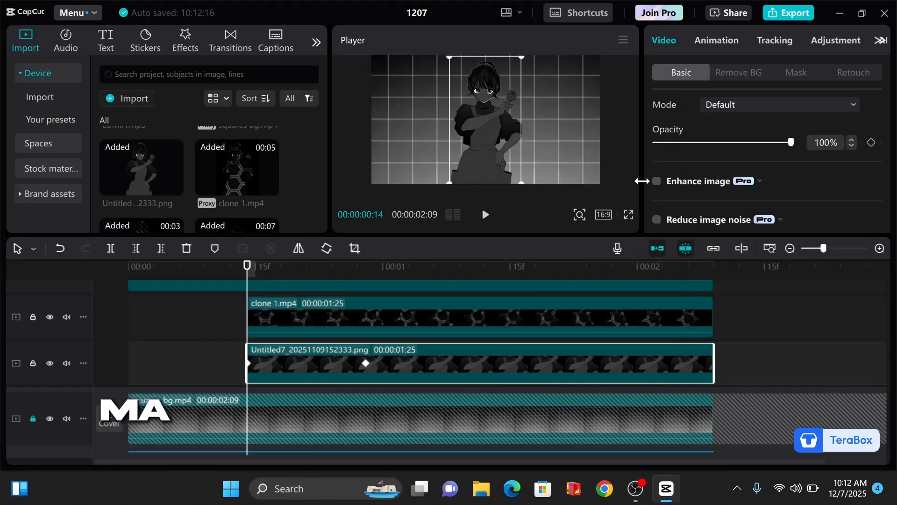
- Darken the cutout image beneath clone 1 by pulling the highlight end of its Luma curve down
left_click_drag(247, 269, 338, 292)
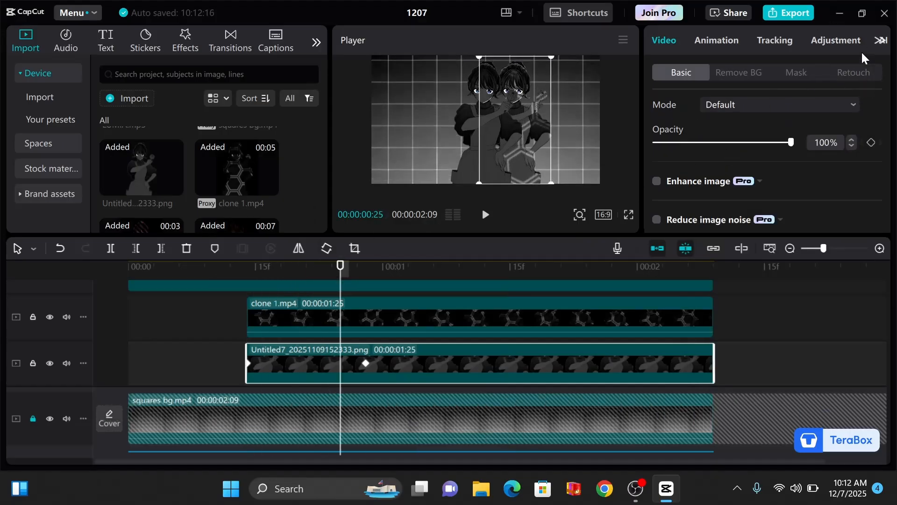
left_click(849, 40)
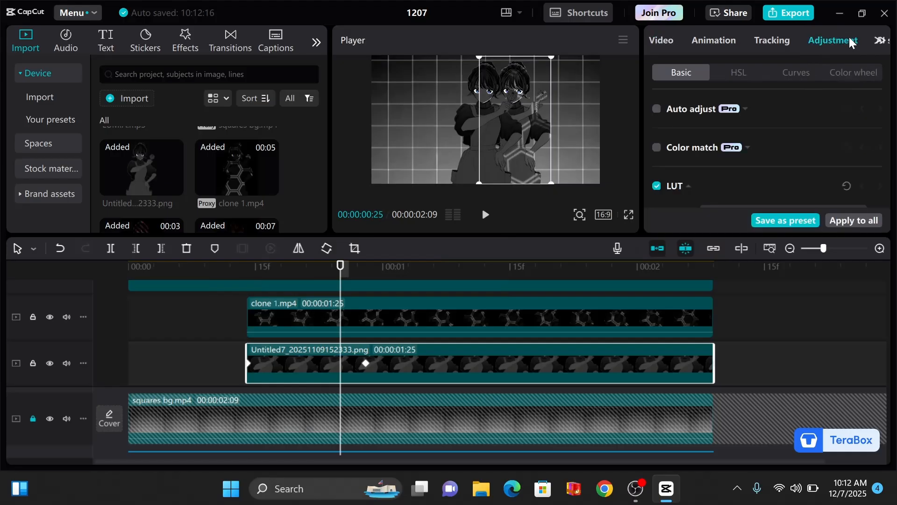
left_click(806, 73)
scroll(857, 99, "down", 1)
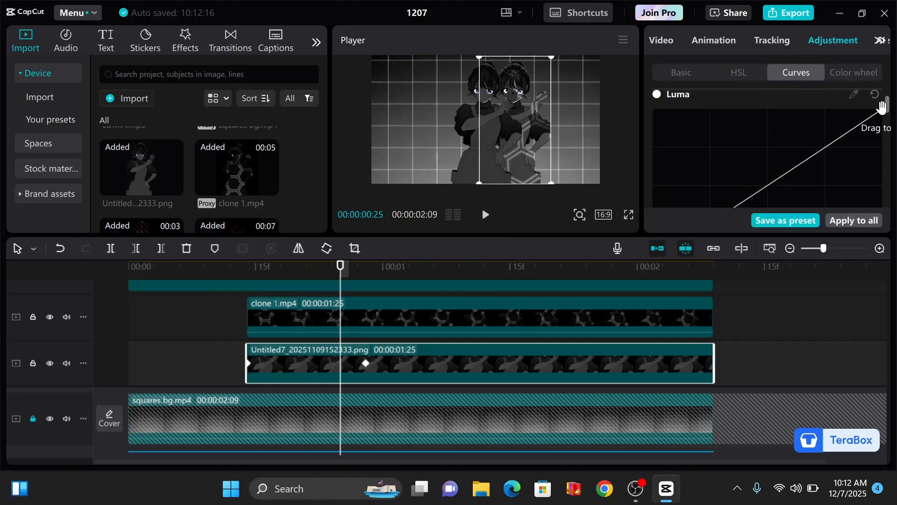
left_click_drag(882, 107, 881, 211)
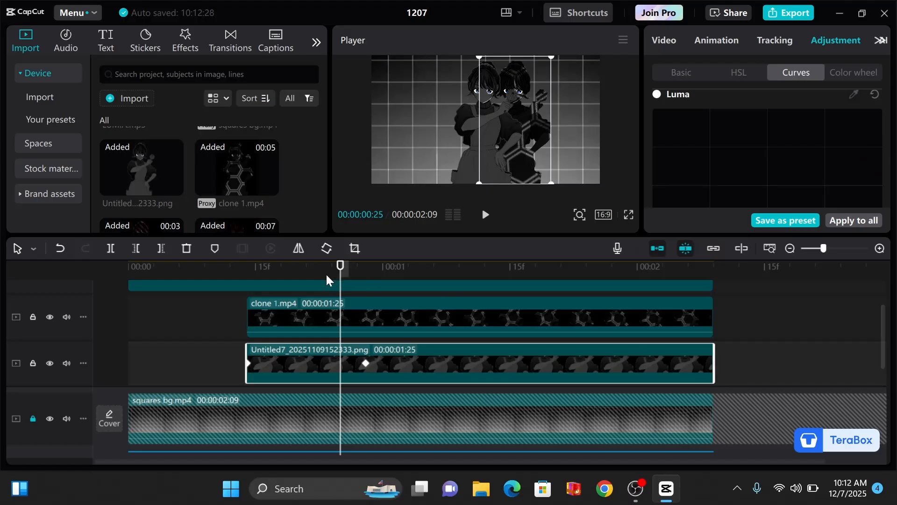
- Play back the animation from before clone 1 starts to check the darkened cutout behind the pattern
left_click_drag(341, 271, 199, 272)
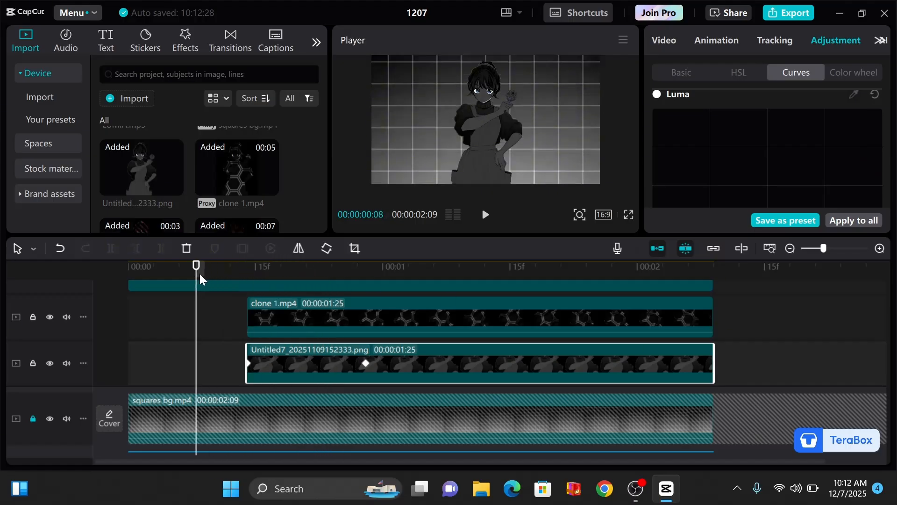
key("space")
key("space")
- Replace the lower clone 2 clip with the original cutout image and open the blend modes for the cutout beneath clone 3
scroll(408, 290, "down", 1)
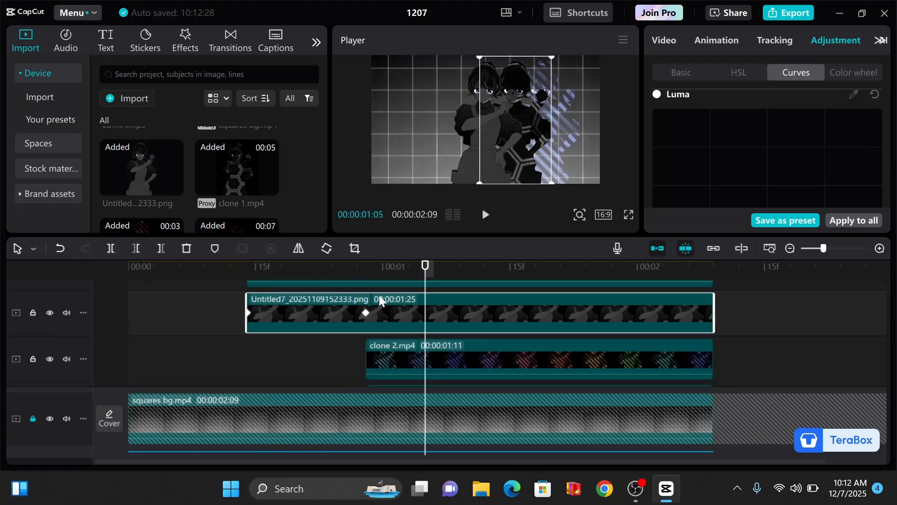
left_click(367, 274)
scroll(501, 371, "down", 1)
left_click_drag(142, 167, 519, 357)
left_click(519, 384)
left_click_drag(882, 142, 881, 186)
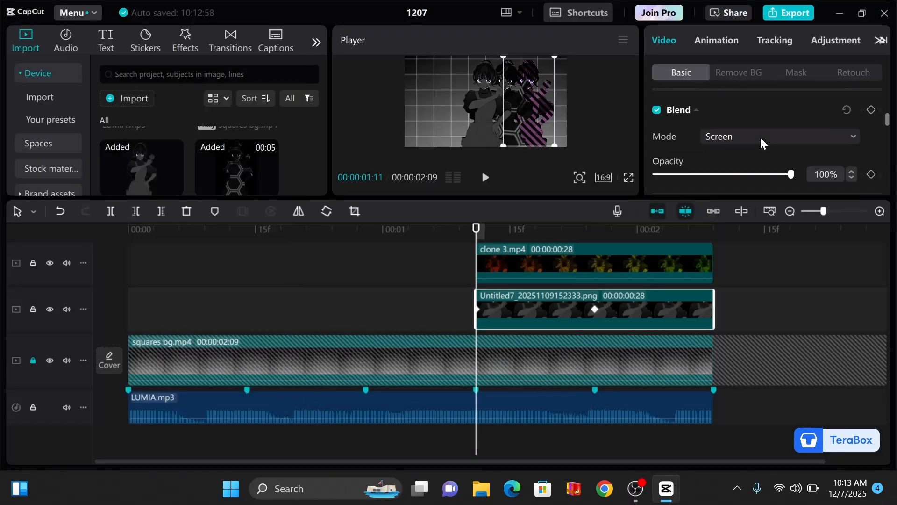
left_click(762, 138)
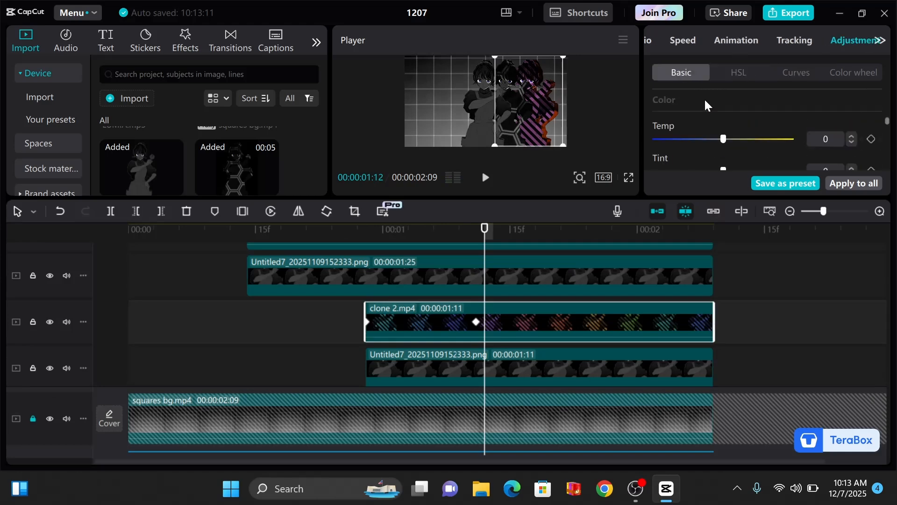
- Set the saturation of the clone 2 clip to -50 and apply the free Neon video effect to it
scroll(706, 104, "down", 2)
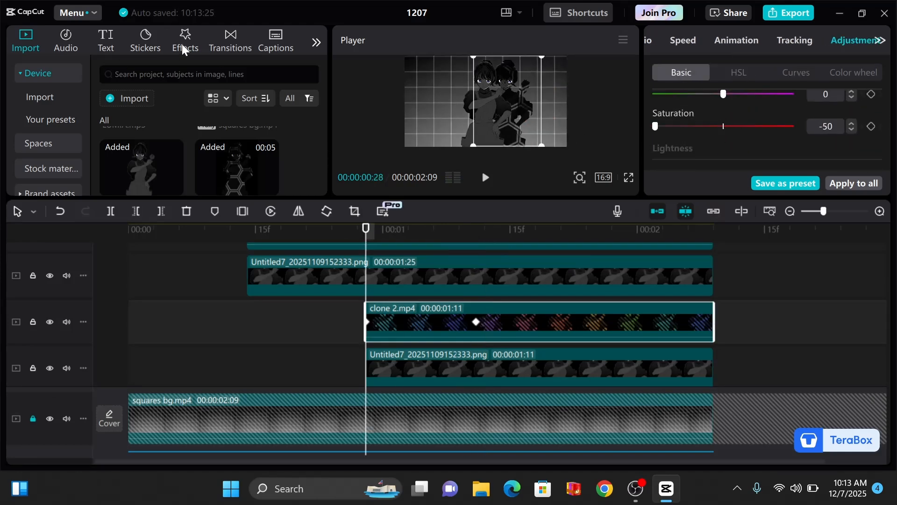
left_click(183, 49)
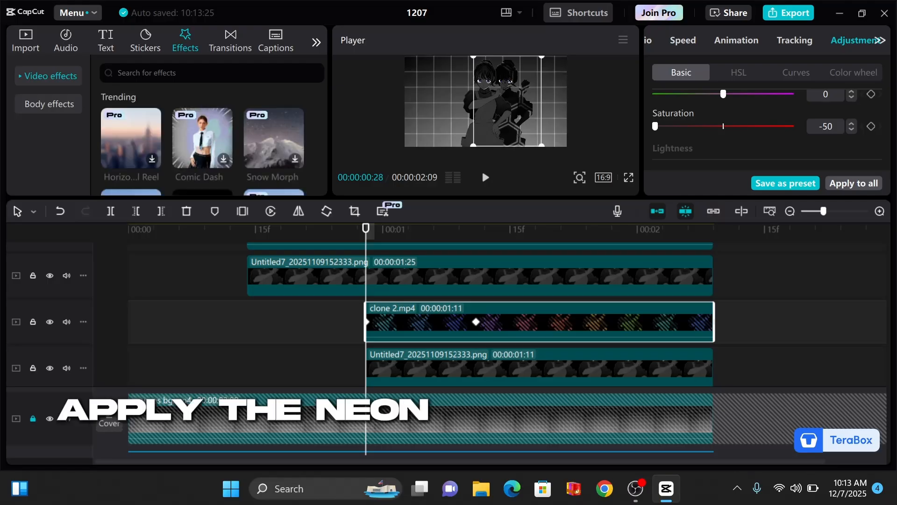
left_click(196, 73)
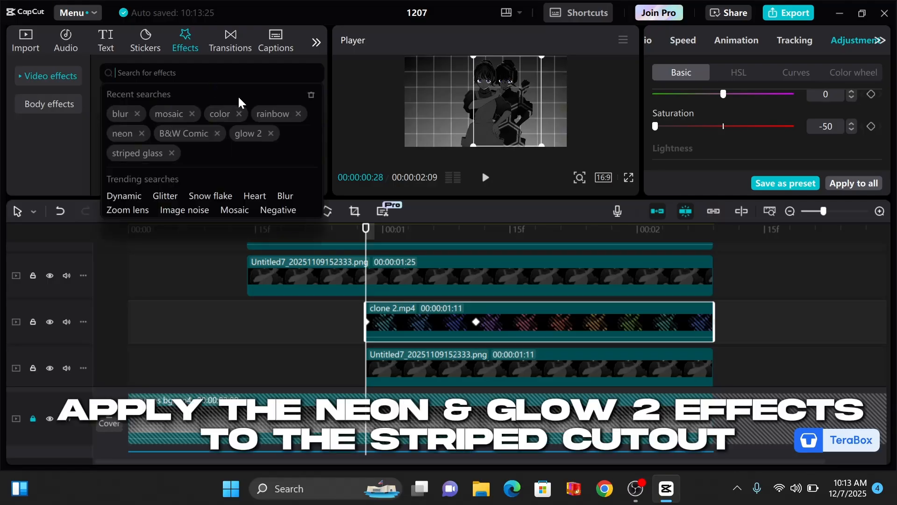
left_click(123, 134)
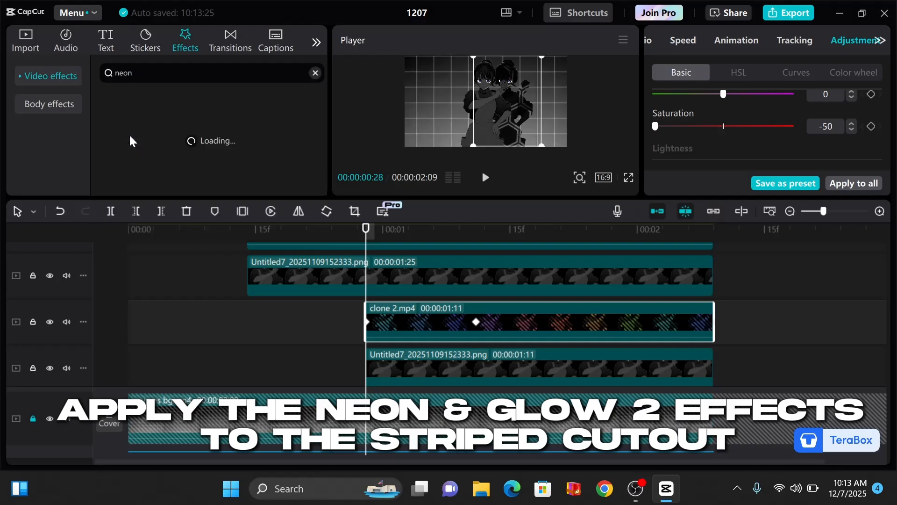
left_click_drag(373, 239, 477, 278)
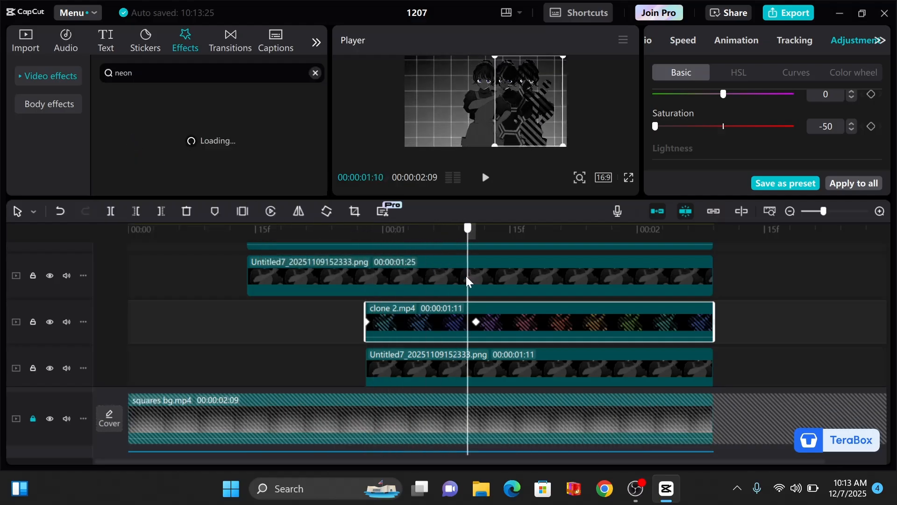
mouse_move(212, 145)
left_mouse_down()
mouse_move(354, 123)
mouse_move(450, 316)
mouse_move(431, 311)
left_mouse_up()
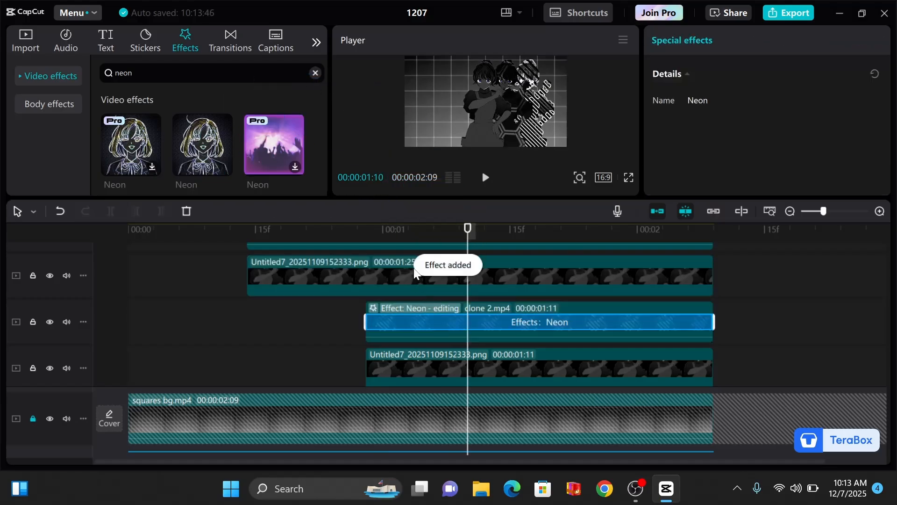
- Play the edit in full screen to review the glowing clone effects, and return to the editor
left_click(628, 178)
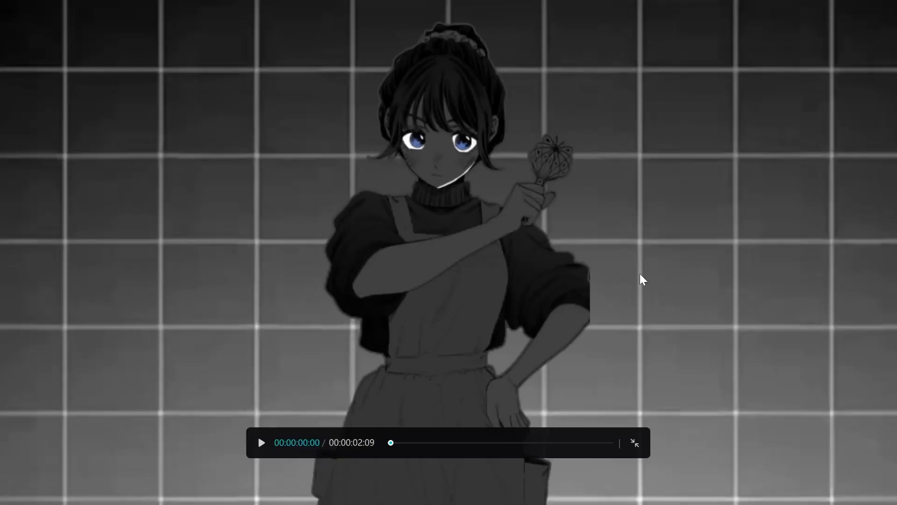
key("space")
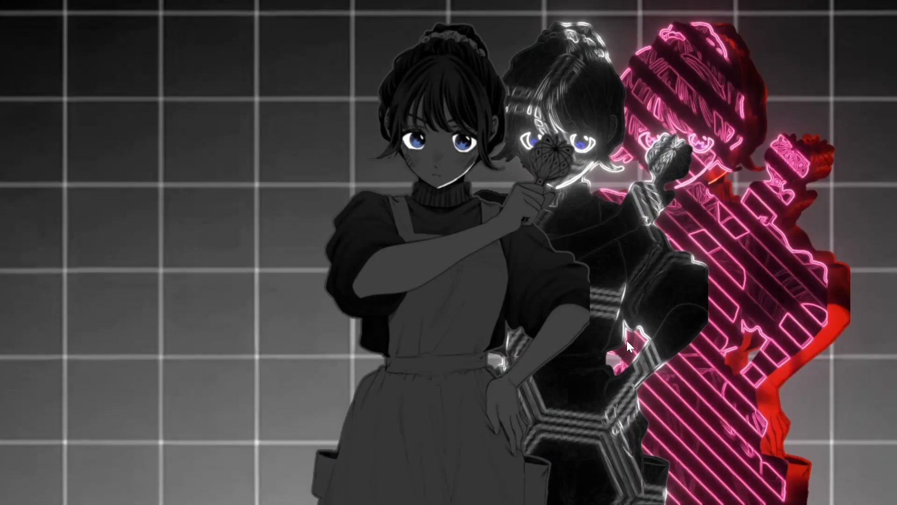
key("space")
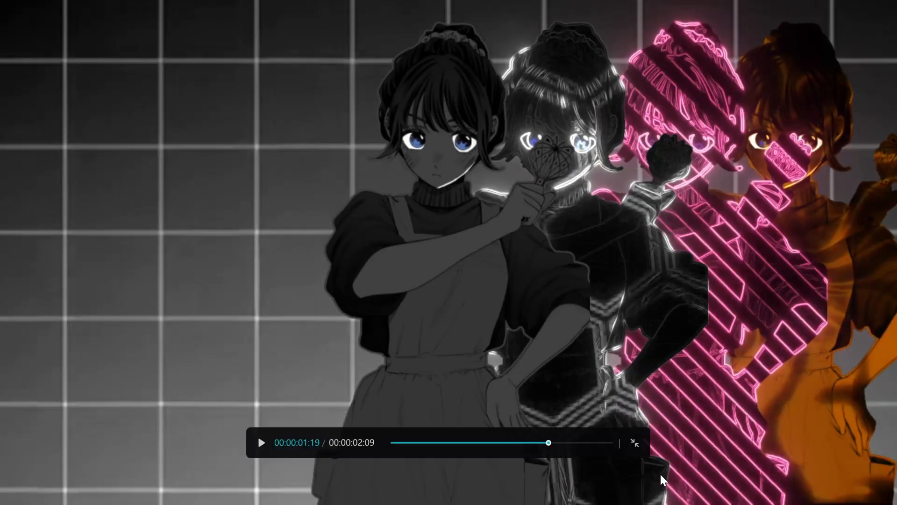
left_click(635, 443)
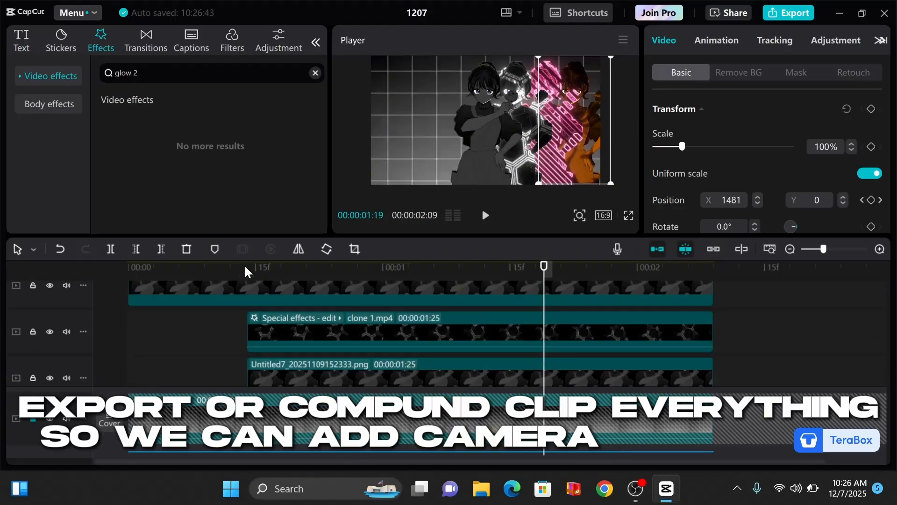
- Unlock the squares bg track and combine all the visual clips into a compound clip, leaving out the LUMIA.mp3 audio
left_click(247, 271)
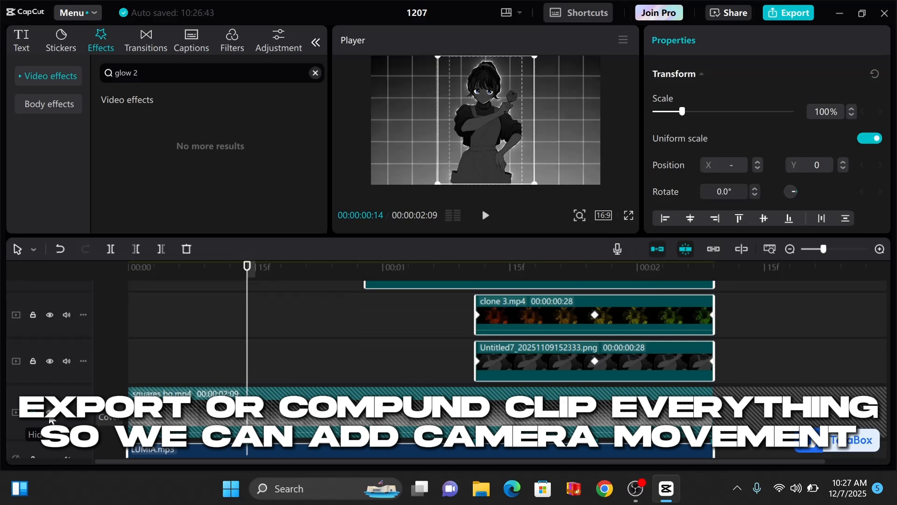
left_click(49, 357)
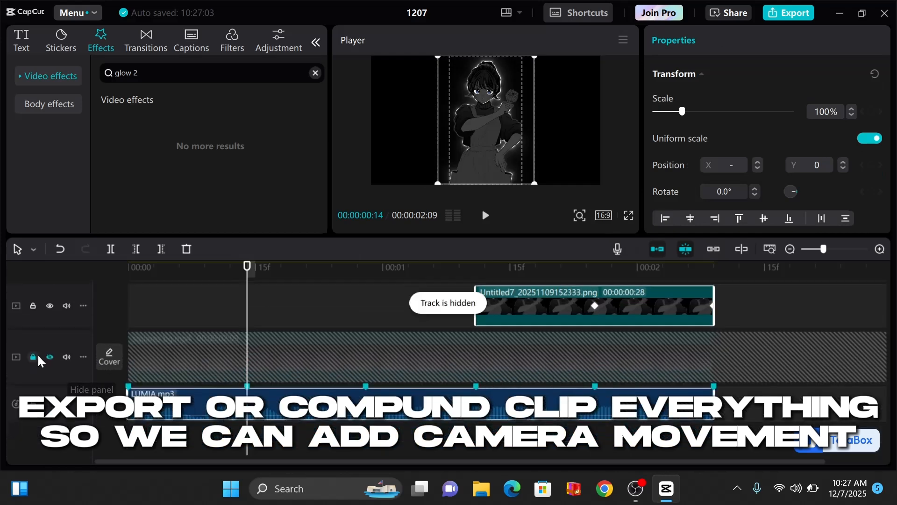
left_click(50, 356)
left_click(32, 357)
left_click(34, 357)
left_click(263, 365, "ctrl")
left_click(262, 404, "ctrl")
key("alt+g")
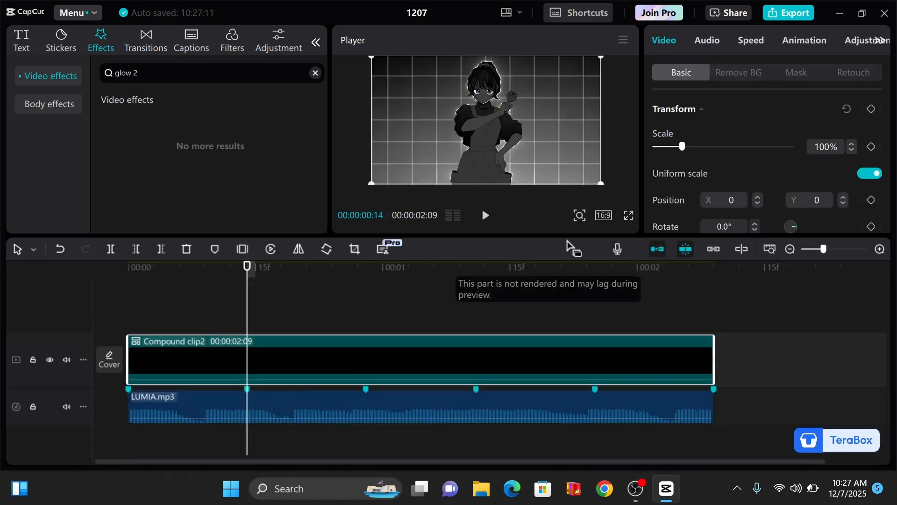
- Set the canvas aspect ratio to 3:4 and keyframe the compound clip's position and 237% scale at 00:00:00:14
left_click(603, 216)
left_click(658, 386)
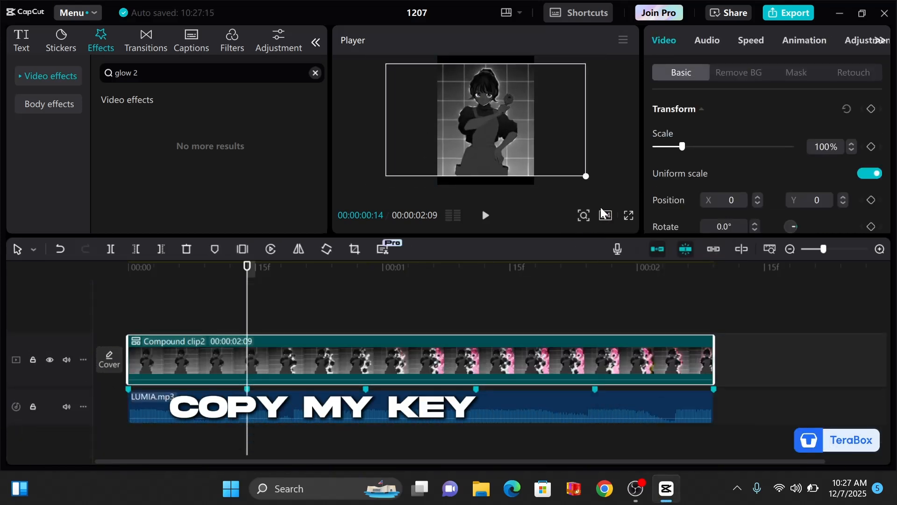
left_click(872, 147)
- At the start of the compound clip, keyframe the scale at 500% and the Y position at -2130 to frame the face
key("Home")
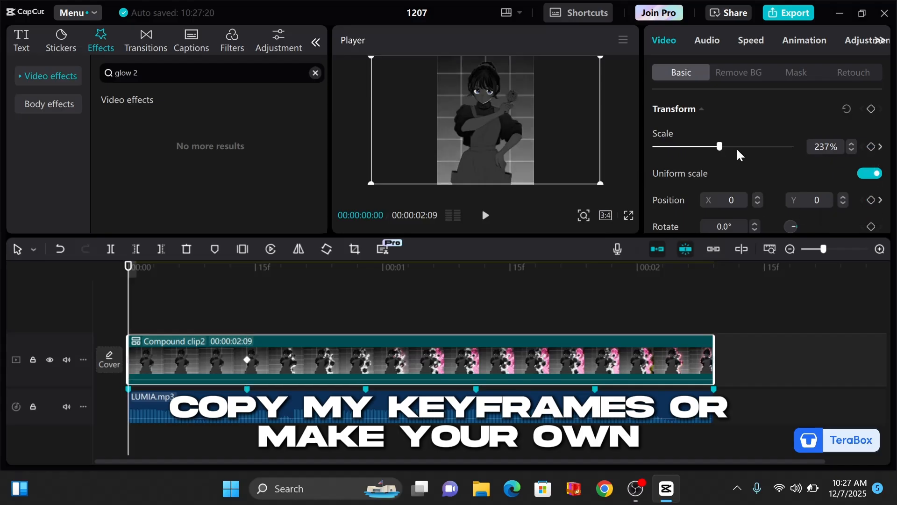
left_click_drag(732, 146, 797, 151)
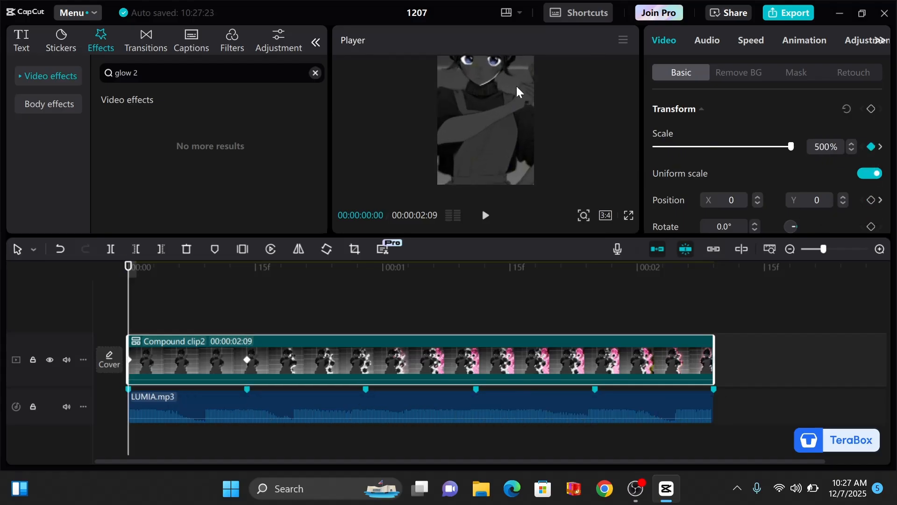
left_click_drag(516, 85, 517, 165)
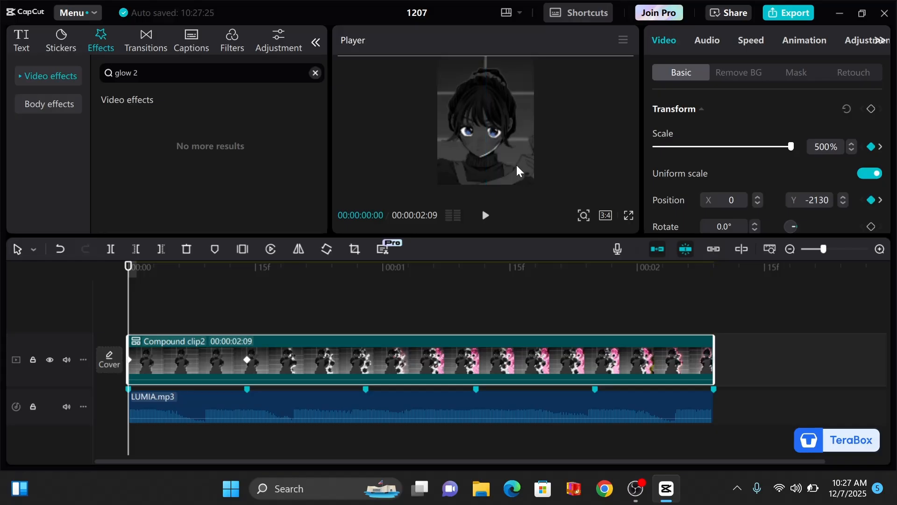
- Keyframe the compound clip's scale at 237% and its position at X 0, Y 0 at the clip's end, 00:00:02:09
left_click_drag(129, 291, 249, 330)
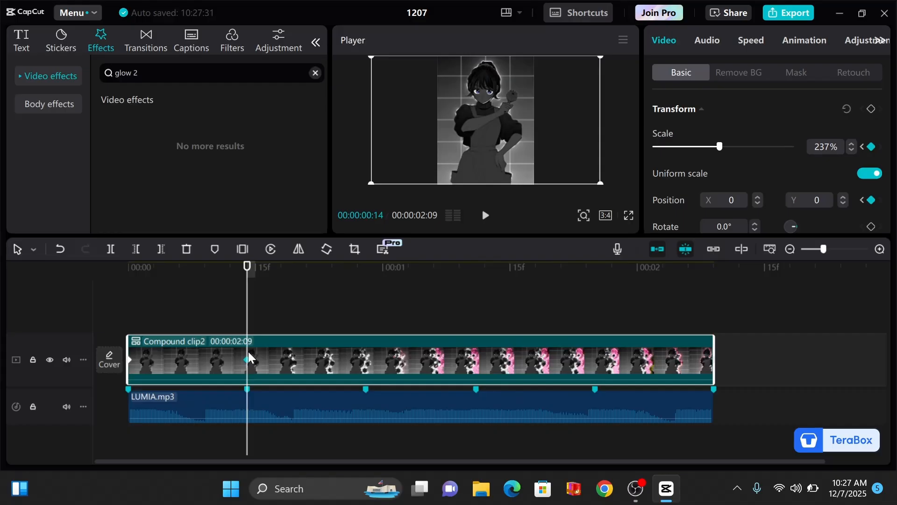
key("Down")
key("Down")
key("Down")
key("Down")
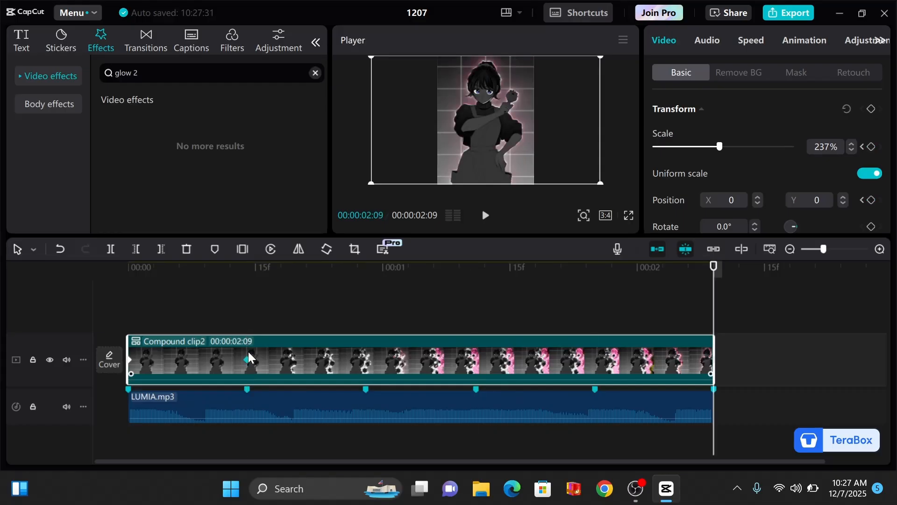
- At the 00:00:01:25 beat marker, keyframe the compound clip's X position at -1973 to shift the view onto the pink and yellow clones
left_click_drag(375, 278, 368, 289)
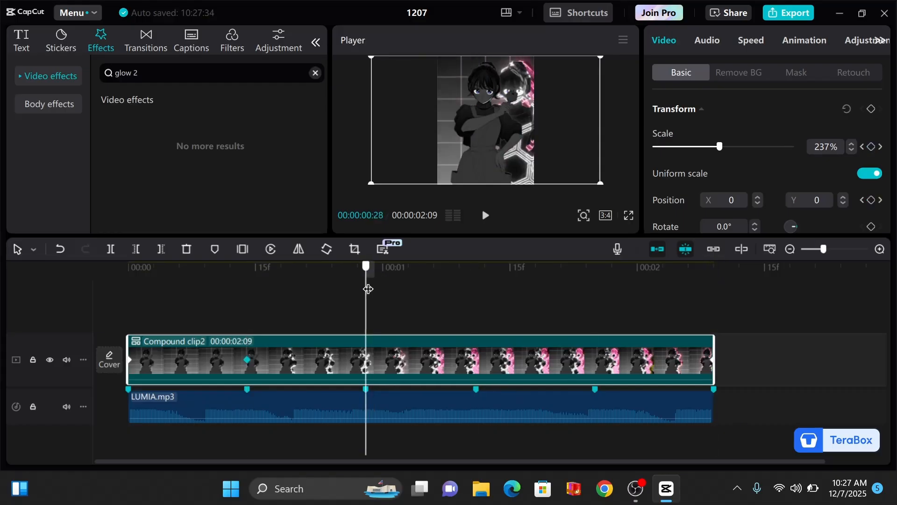
left_click(404, 390)
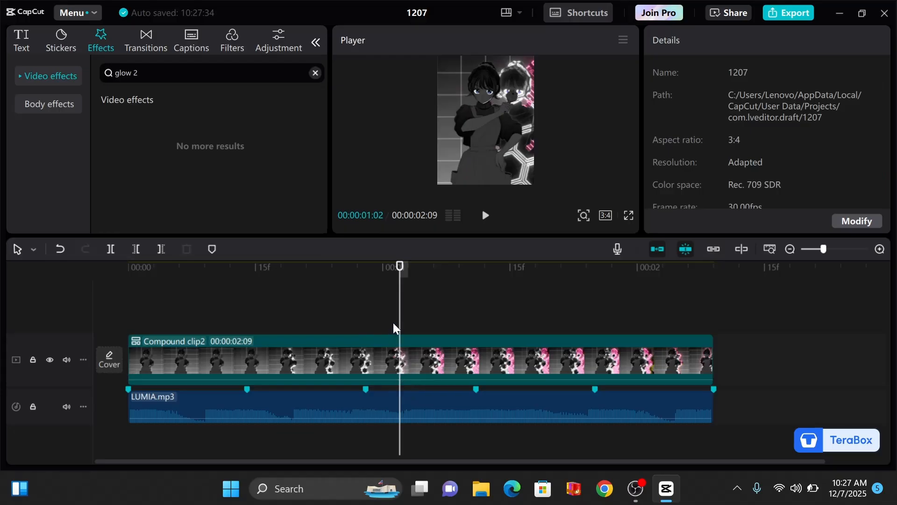
left_click_drag(402, 312, 596, 338)
left_click(599, 355)
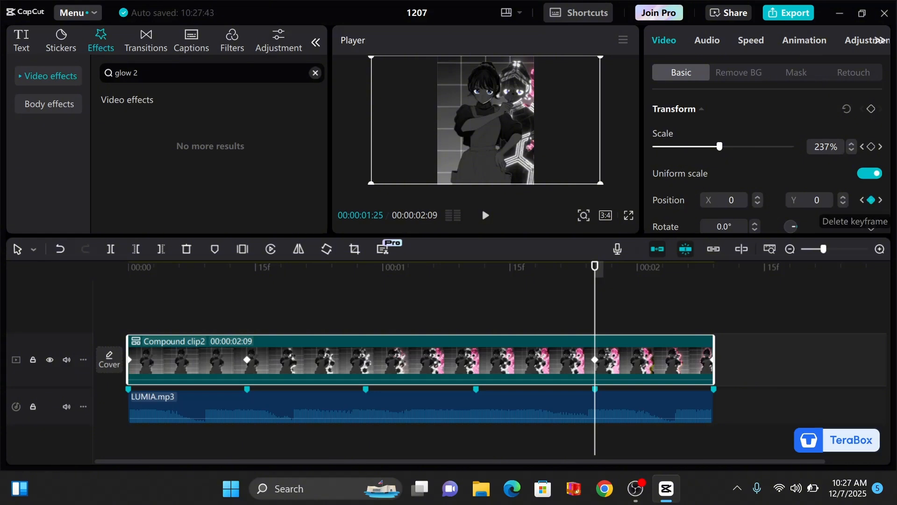
left_click_drag(536, 102, 473, 101)
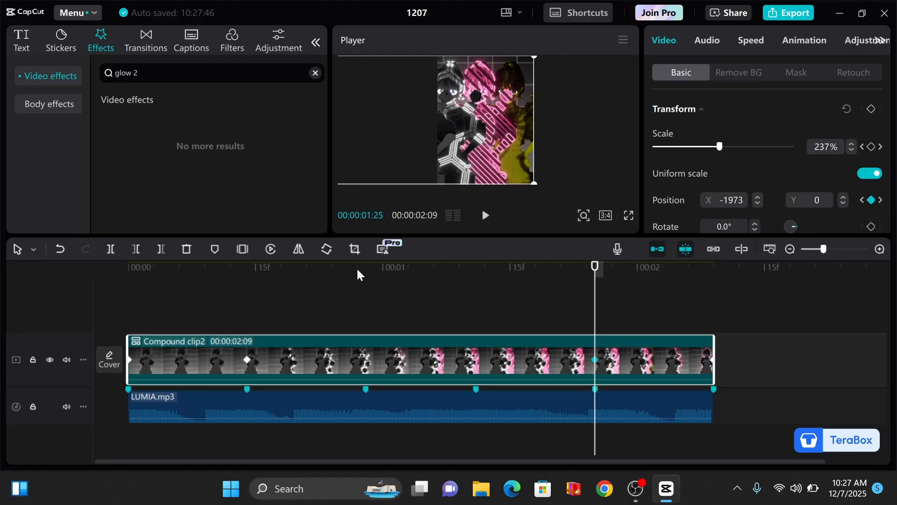
- Add position keyframes to the compound clip at the 00:00:00:28 and 00:00:01:11 beat markers, keeping the values already in effect there
left_click(365, 281)
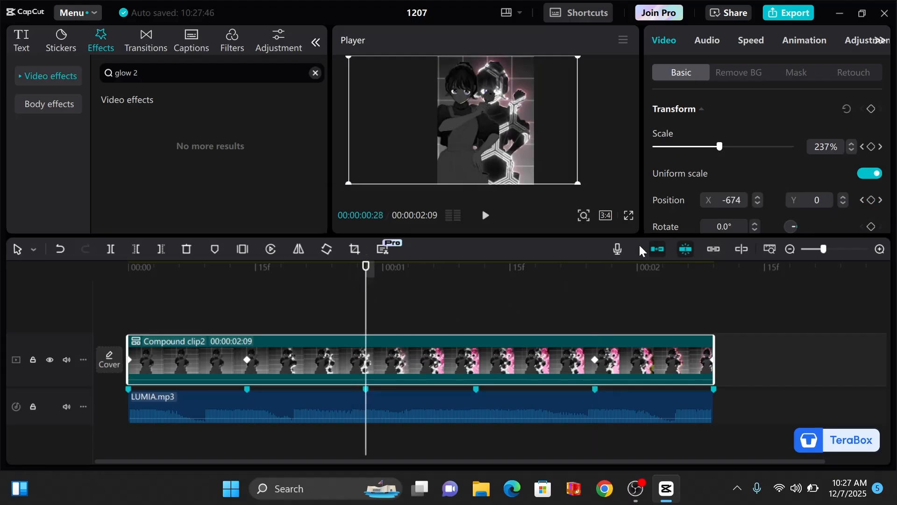
left_click(872, 200)
key("Down")
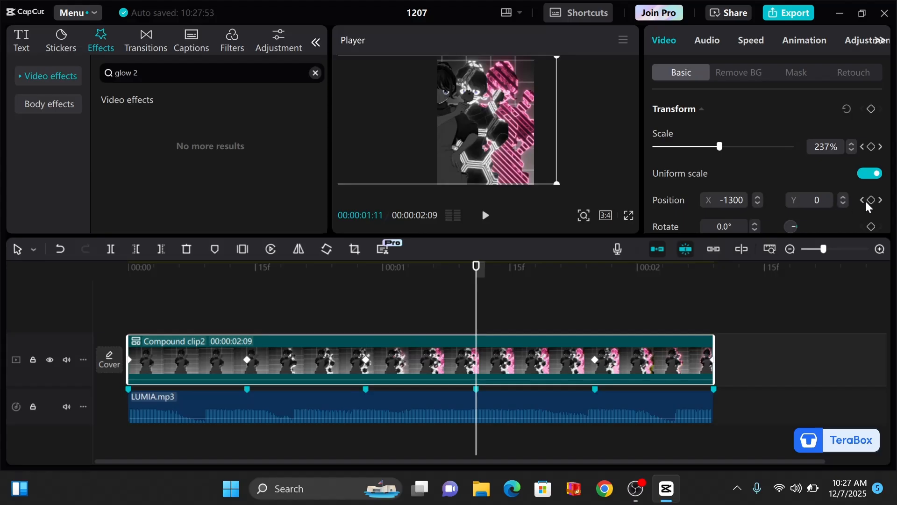
left_click(870, 200)
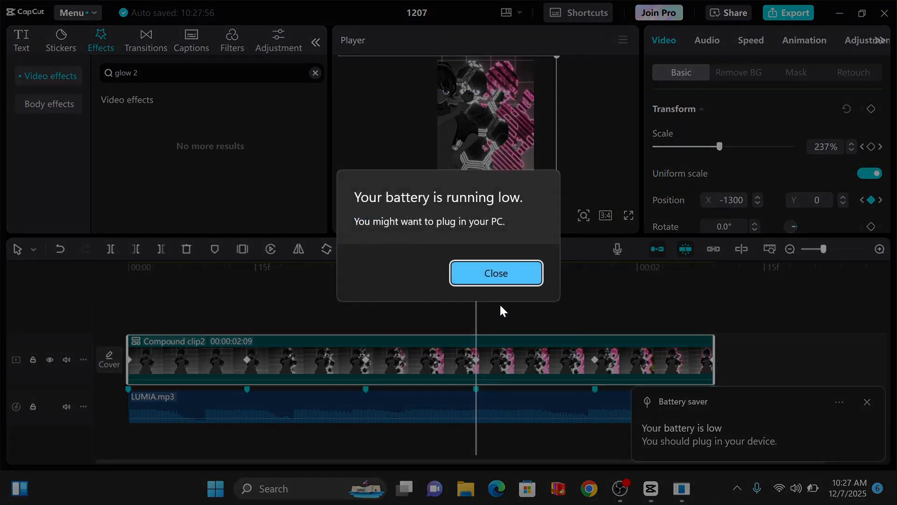